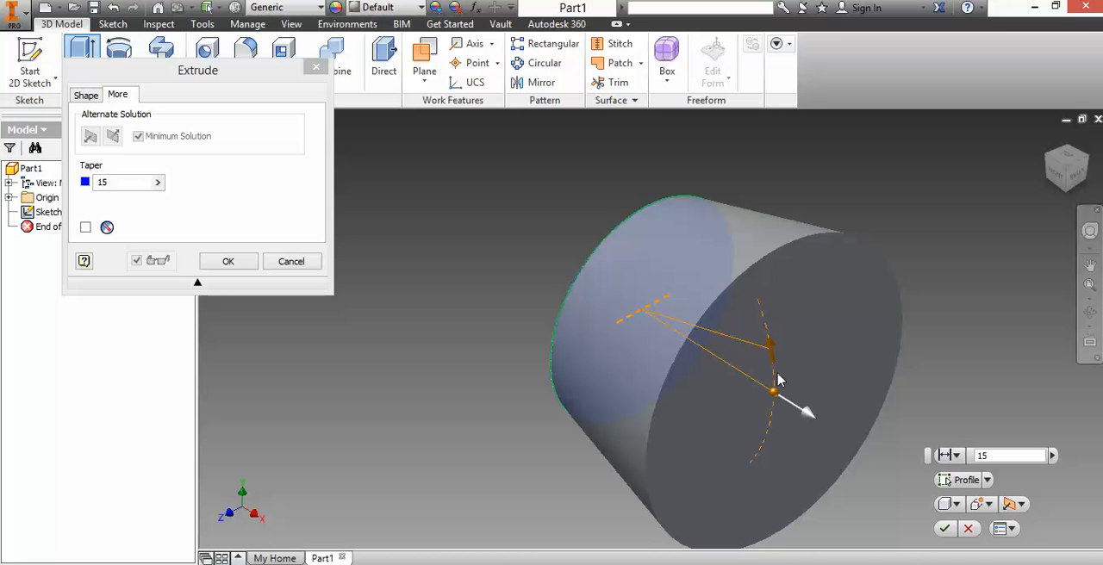
pyautogui.click(98, 186)
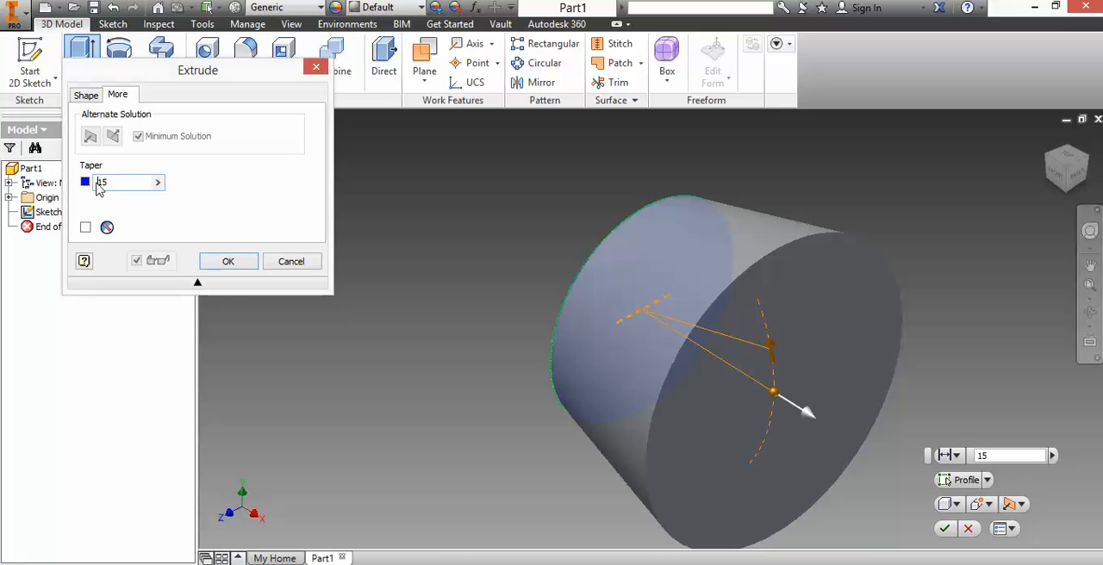
pyautogui.write('-')
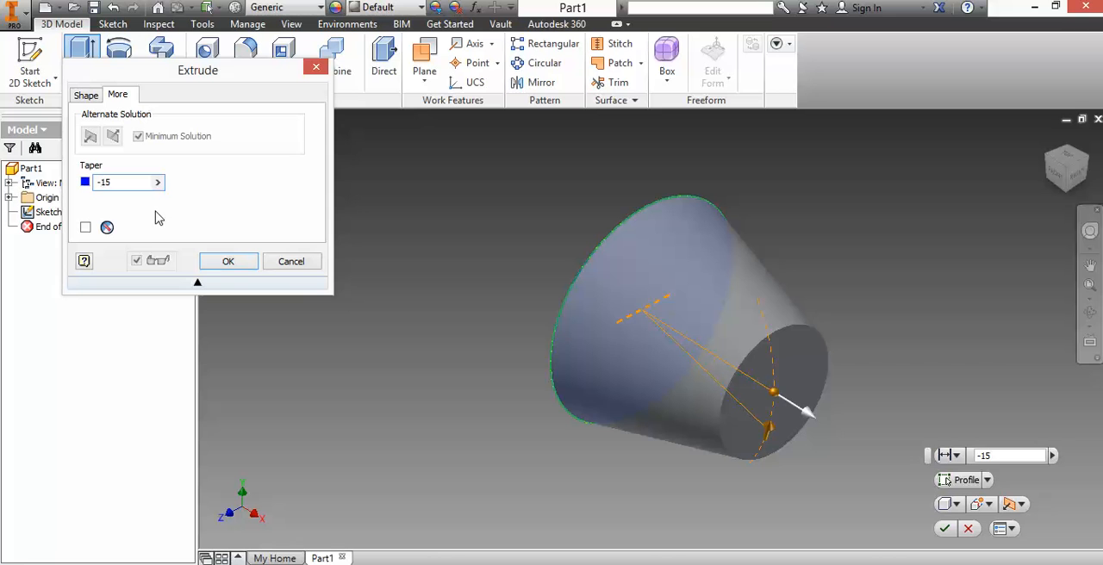
pyautogui.press('BackSpace')
pyautogui.write('25')
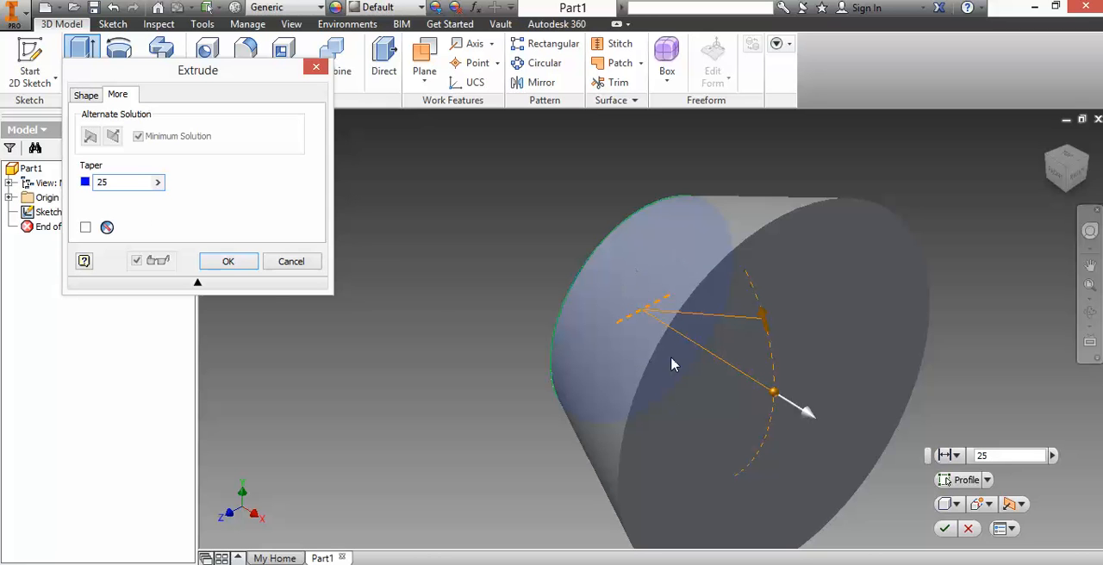
pyautogui.click(293, 262)
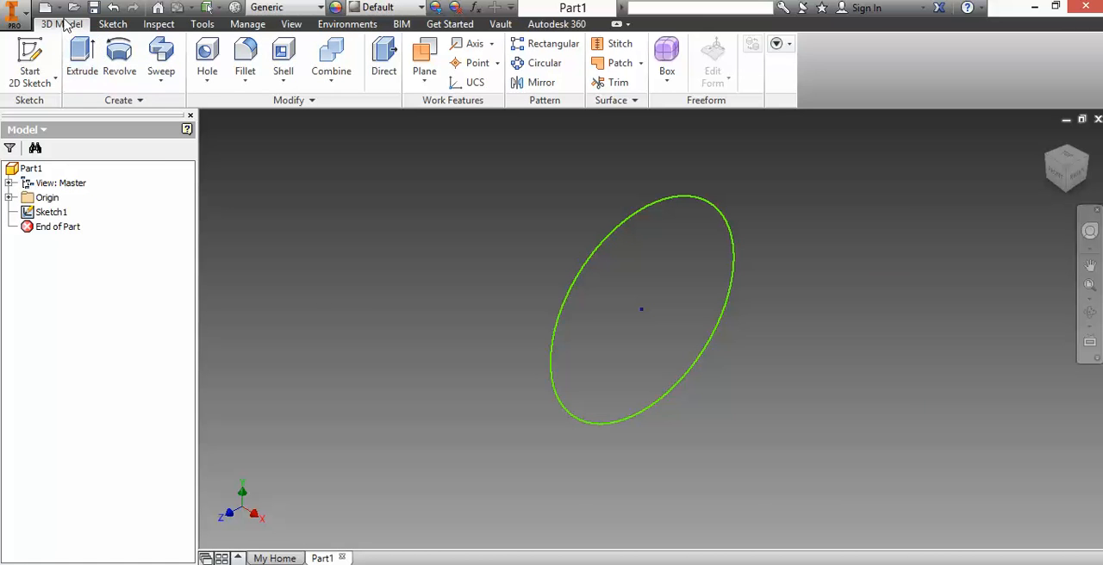
# Step: Return to the sketch with an undo, view it straight on, and delete the circle
pyautogui.click(112, 9)
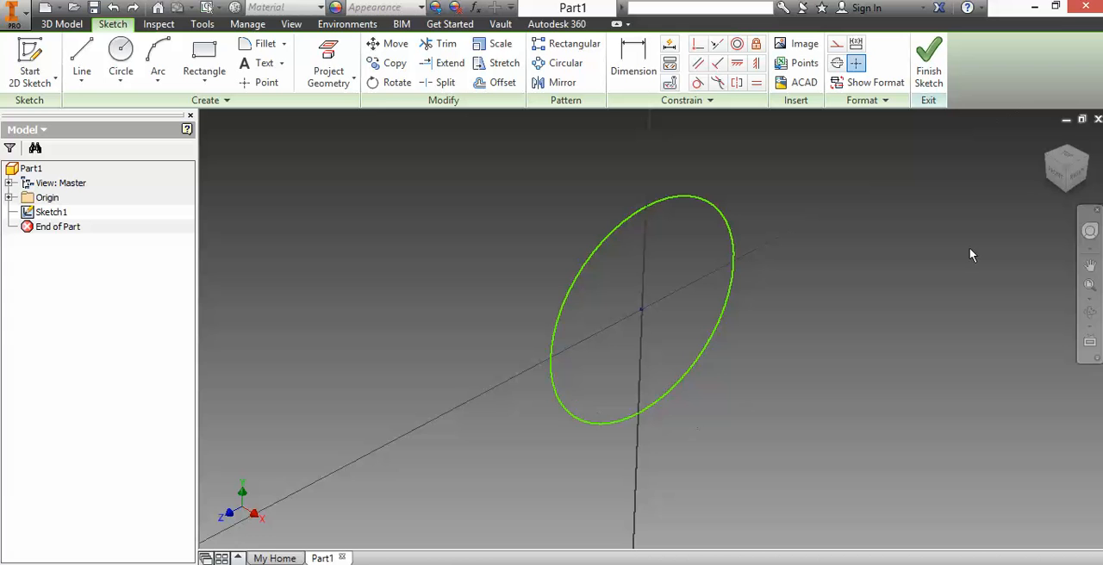
pyautogui.click(1079, 178)
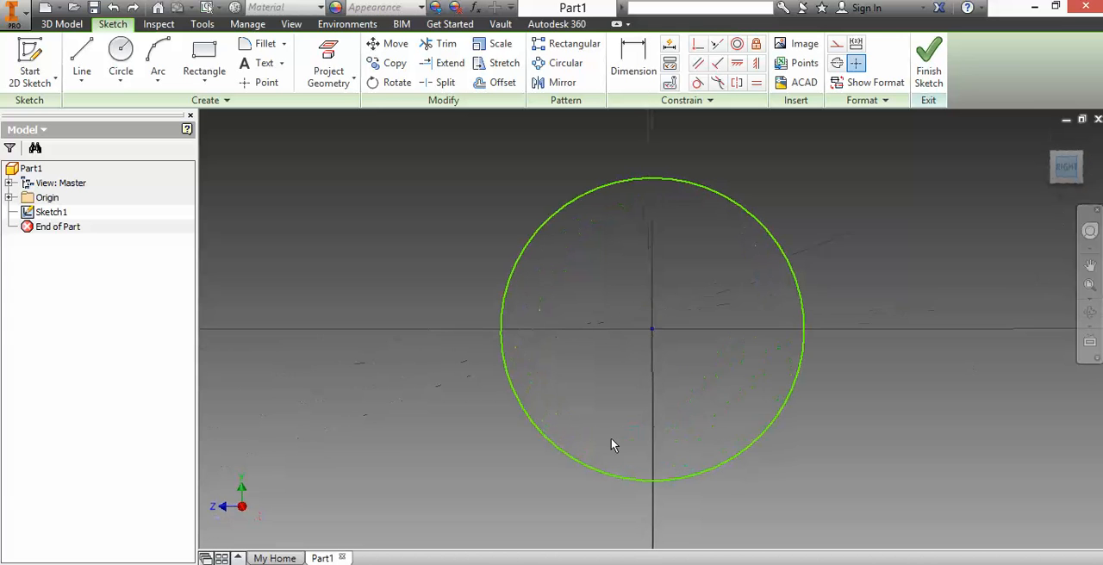
pyautogui.click(613, 189)
pyautogui.press('Delete')
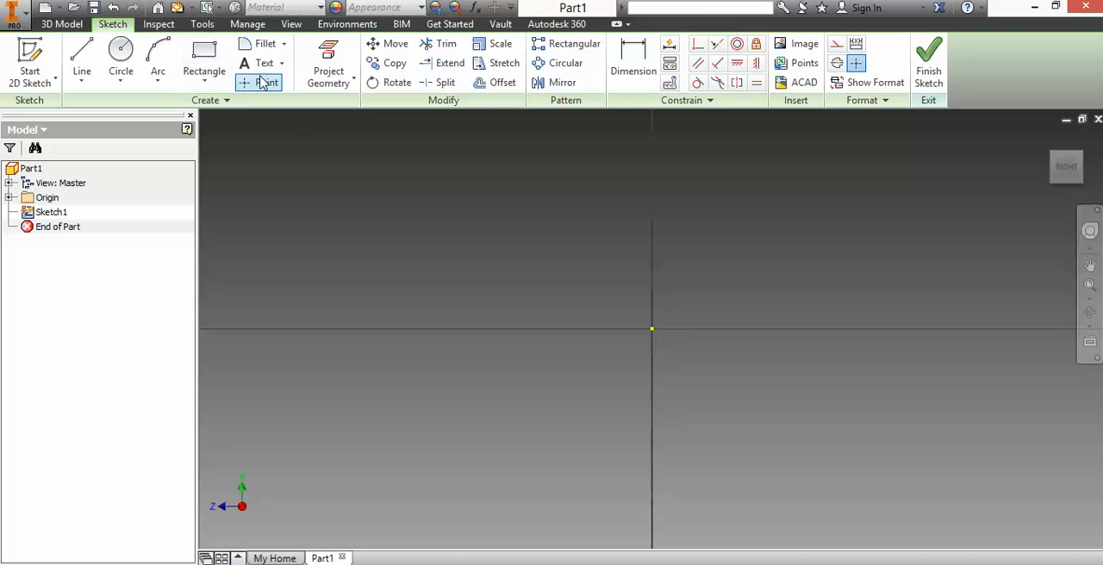
# Step: Draw a six-sided inscribed polygon centred on the origin and finish the sketch
pyautogui.click(121, 82)
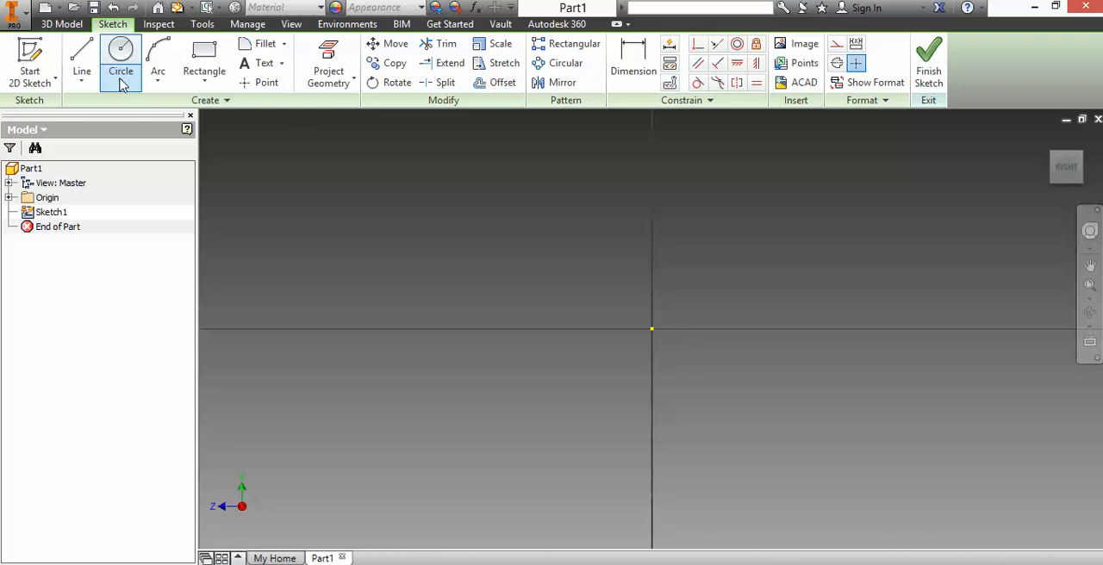
pyautogui.click(121, 81)
pyautogui.click(213, 79)
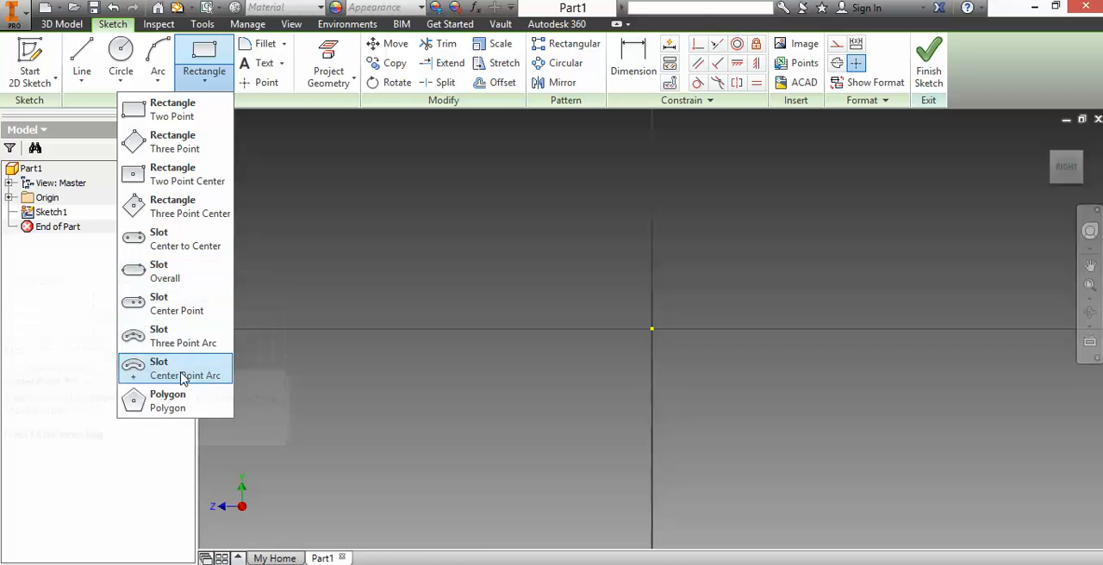
pyautogui.click(168, 401)
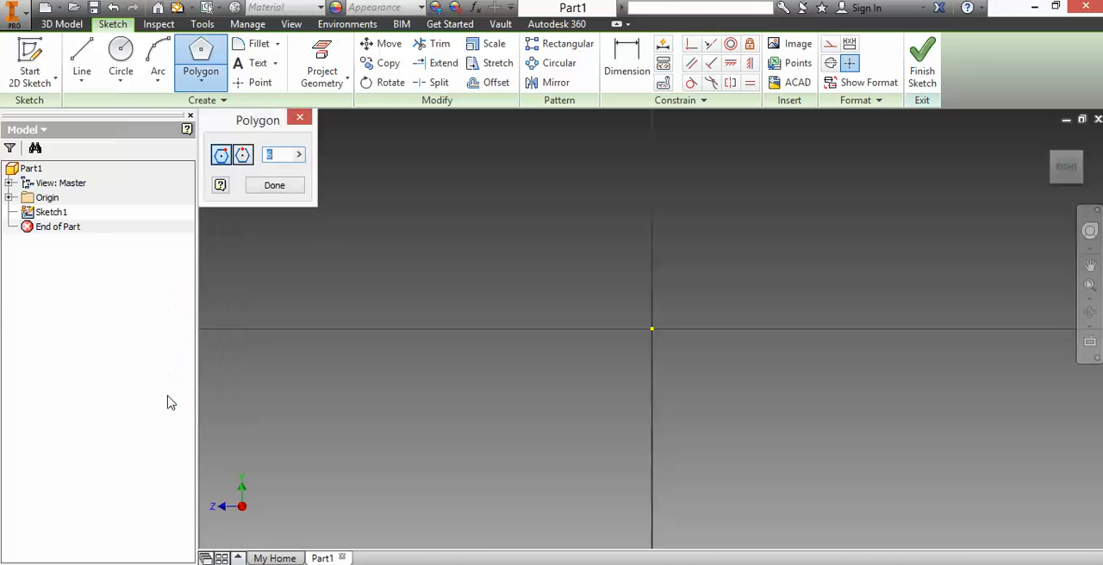
pyautogui.click(291, 190)
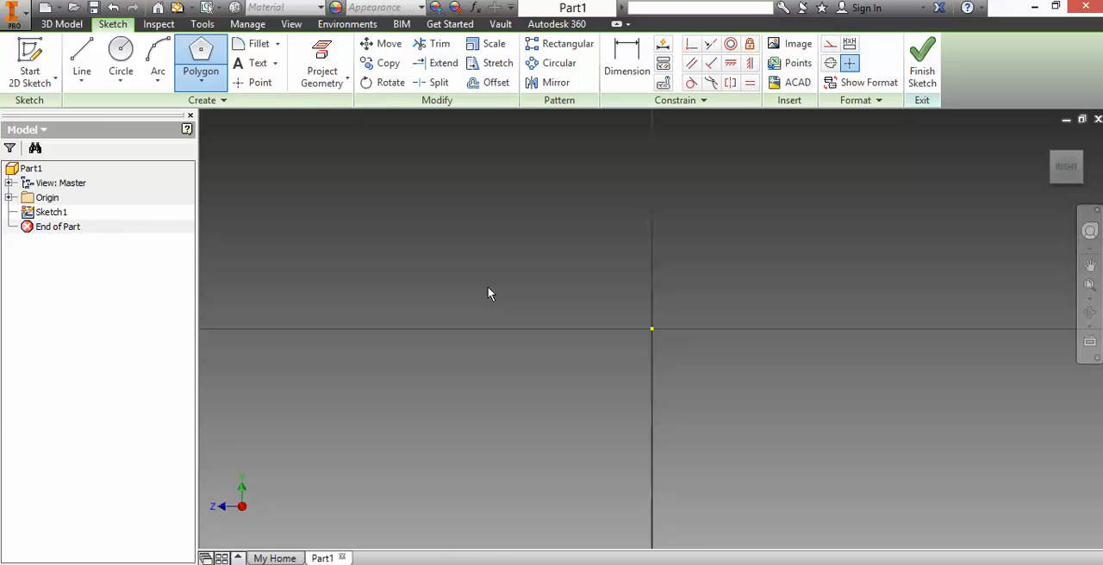
pyautogui.click(652, 329)
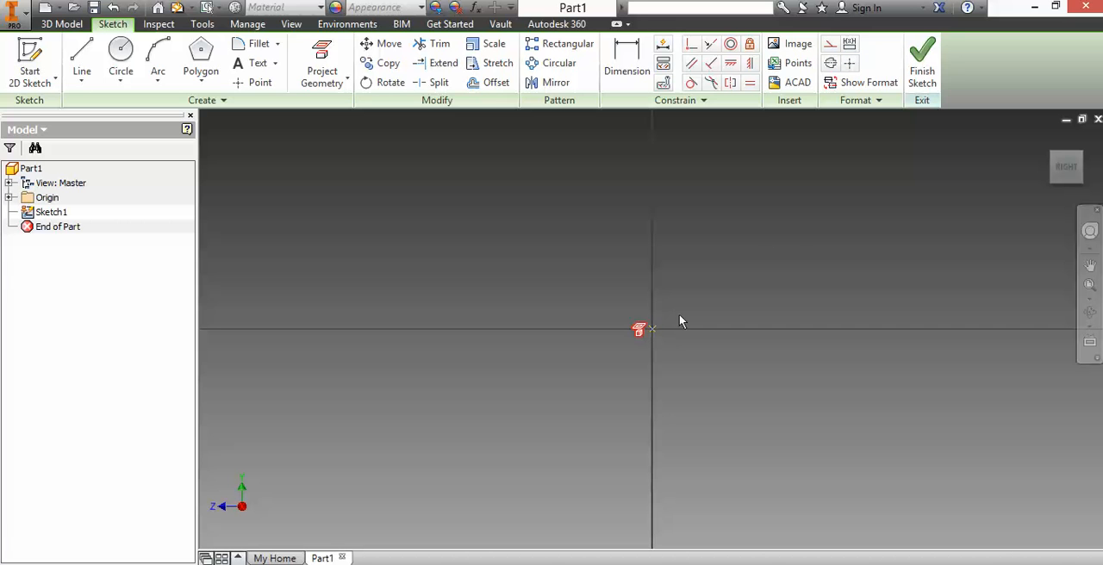
pyautogui.click(203, 62)
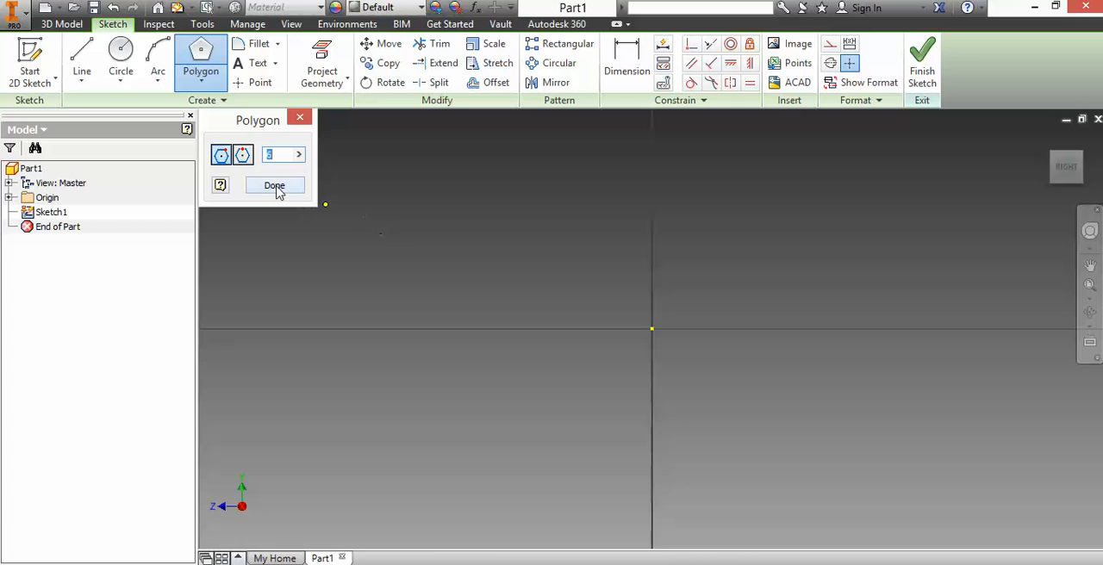
pyautogui.click(652, 330)
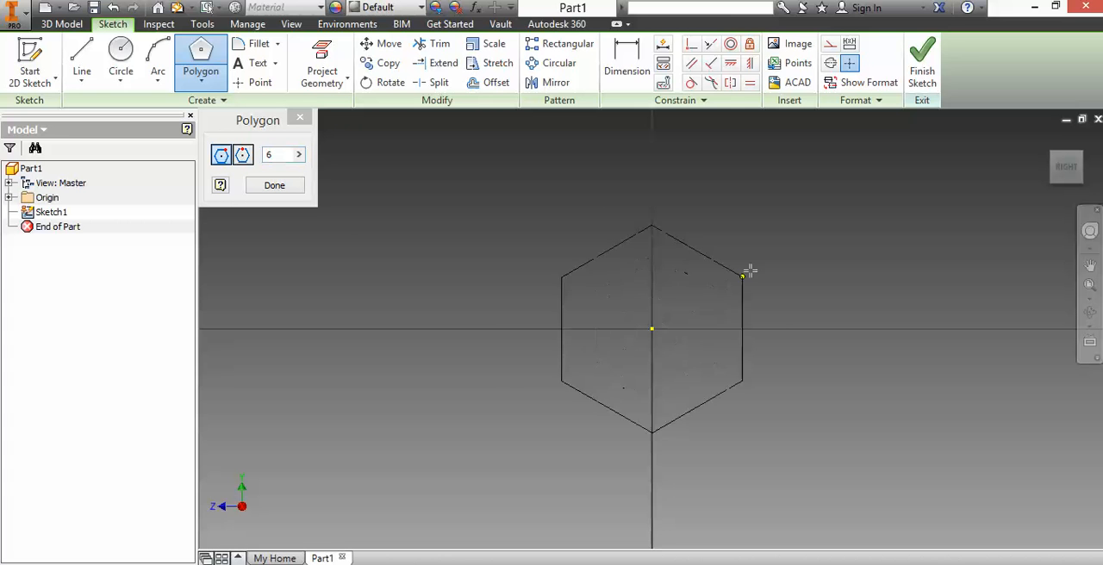
pyautogui.click(782, 254)
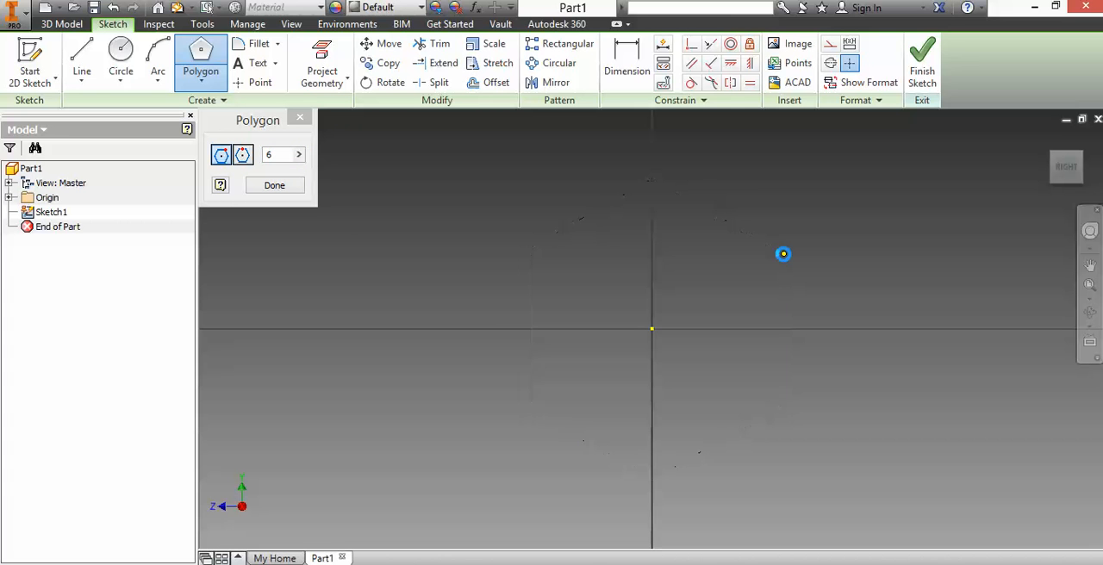
pyautogui.click(921, 61)
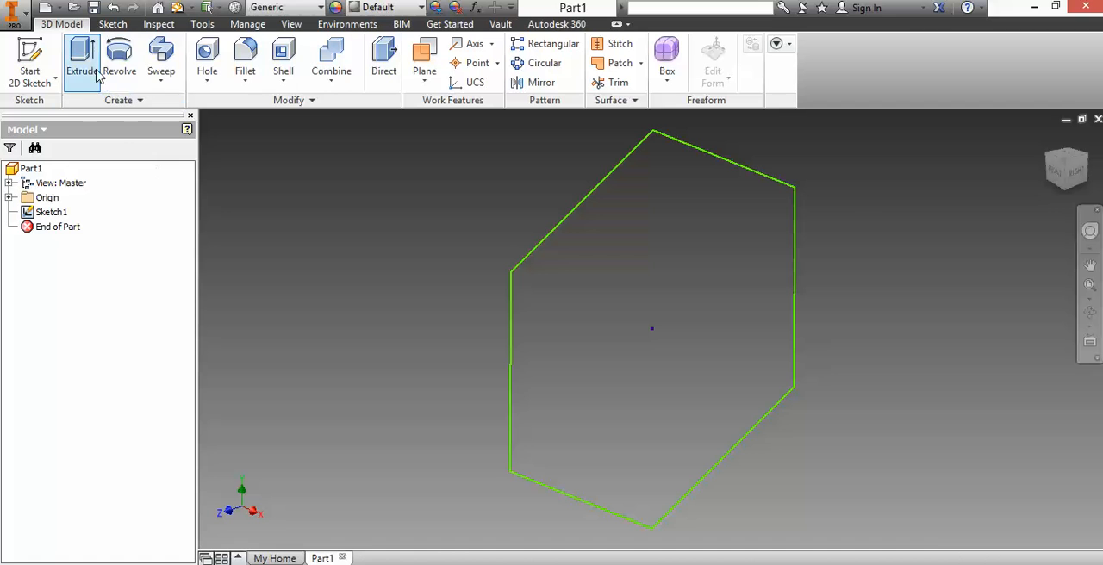
# Step: Extrude the hexagon 1 in as a solid with a taper of 15 degrees
pyautogui.click(82, 54)
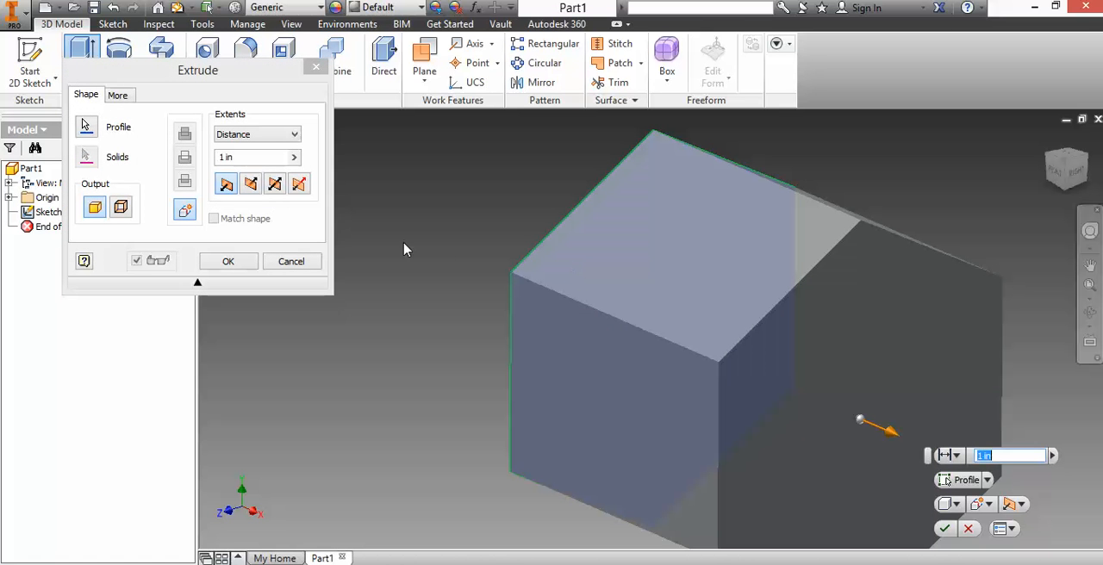
pyautogui.click(122, 96)
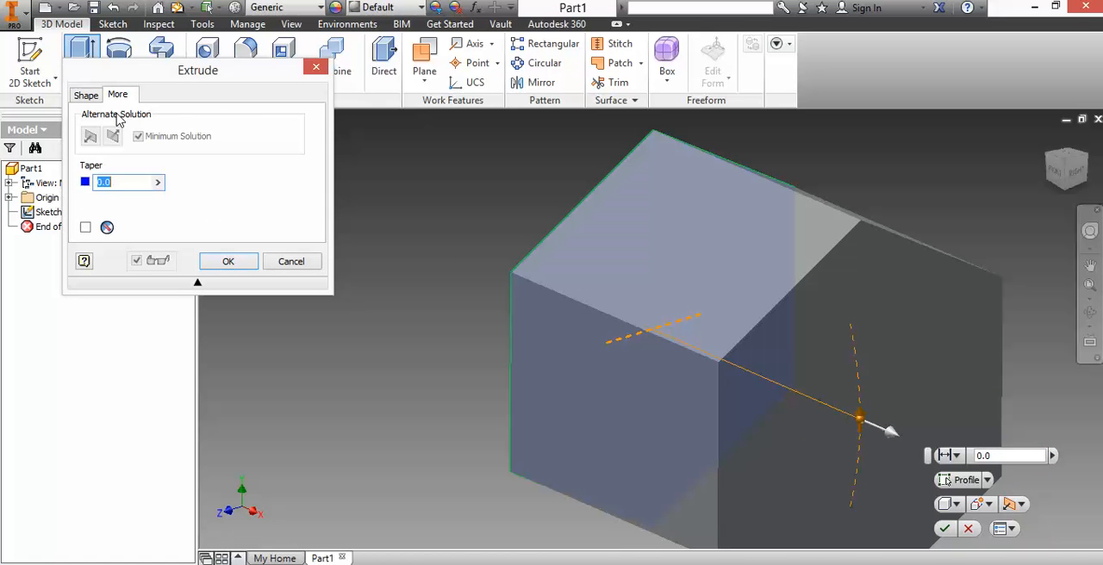
pyautogui.click(112, 182)
pyautogui.press('BackSpace')
pyautogui.press('BackSpace')
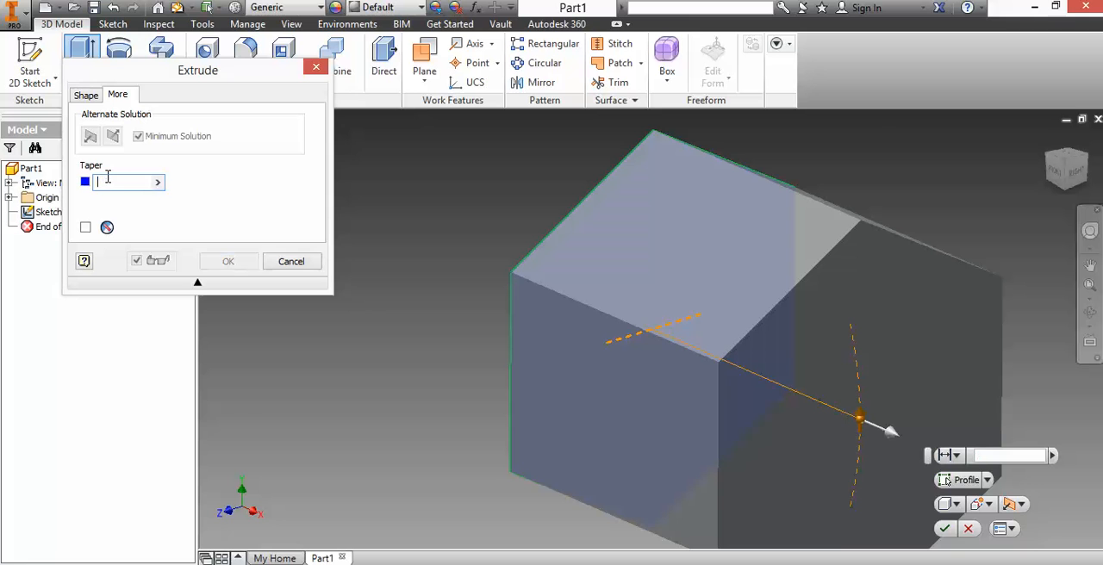
pyautogui.write('15')
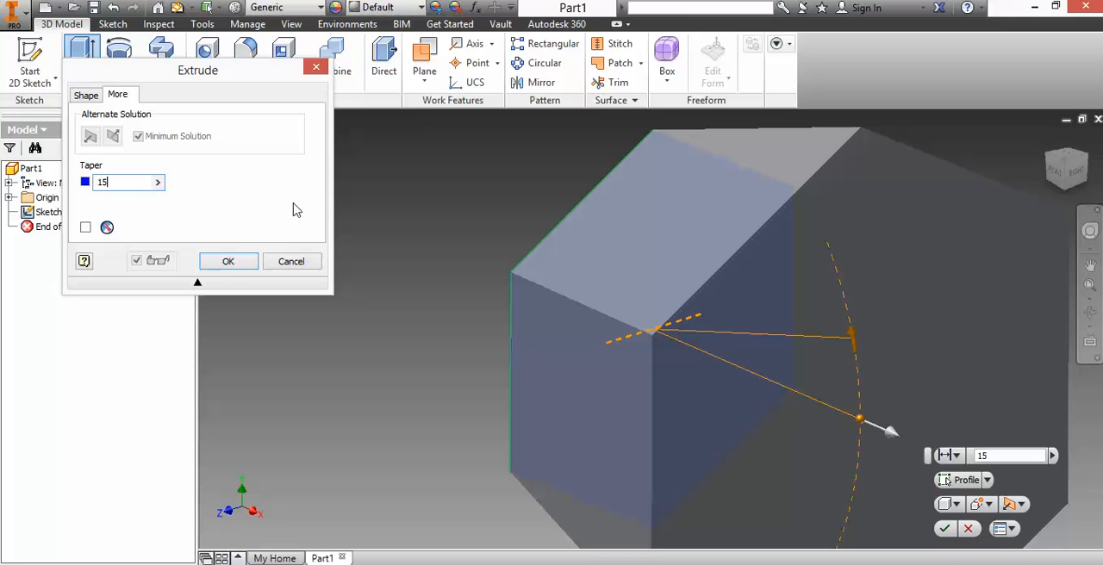
pyautogui.scroll(5, 741, 334)
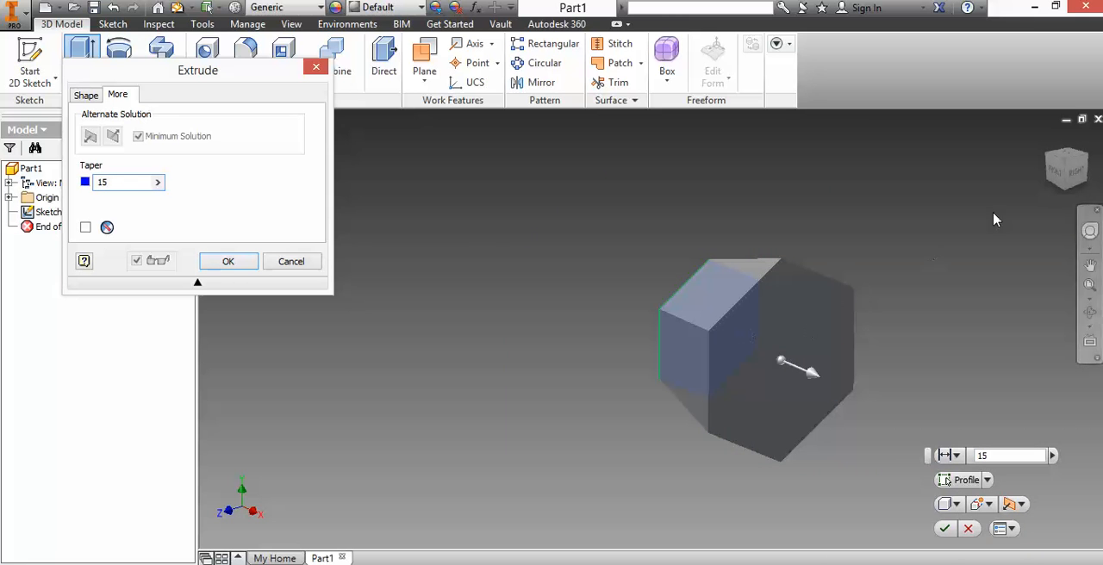
pyautogui.moveTo(1083, 175)
pyautogui.mouseDown()
pyautogui.moveTo(1069, 213)
pyautogui.moveTo(1089, 211)
pyautogui.moveTo(1085, 224)
pyautogui.mouseUp()
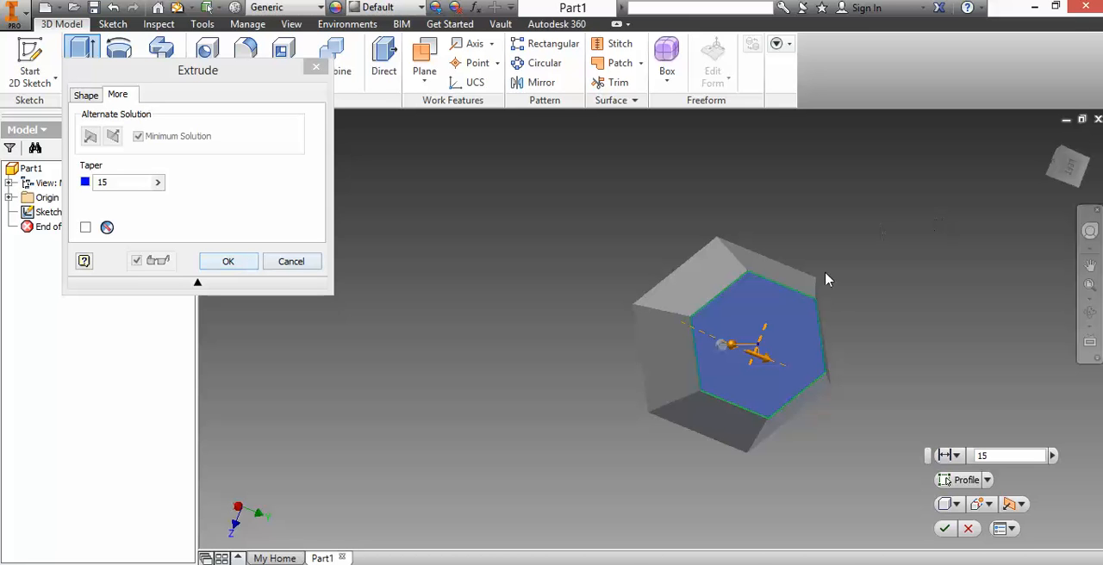
pyautogui.click(228, 261)
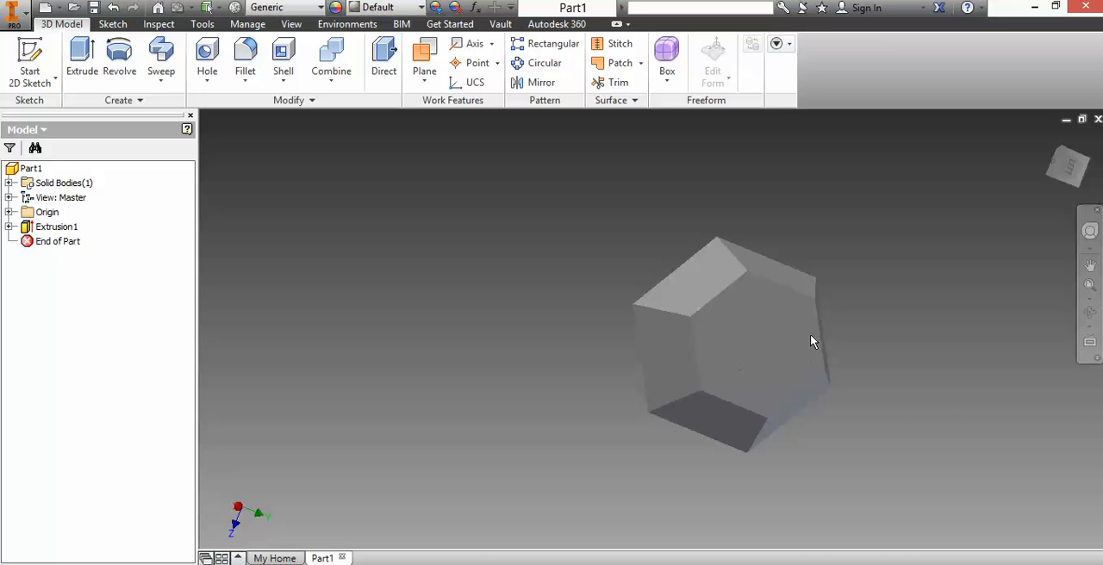
# Step: Expand the origin geometry and make the XZ plane visible through the tapered solid
pyautogui.hotkey('alt', 'Tab')
pyautogui.click(8, 213)
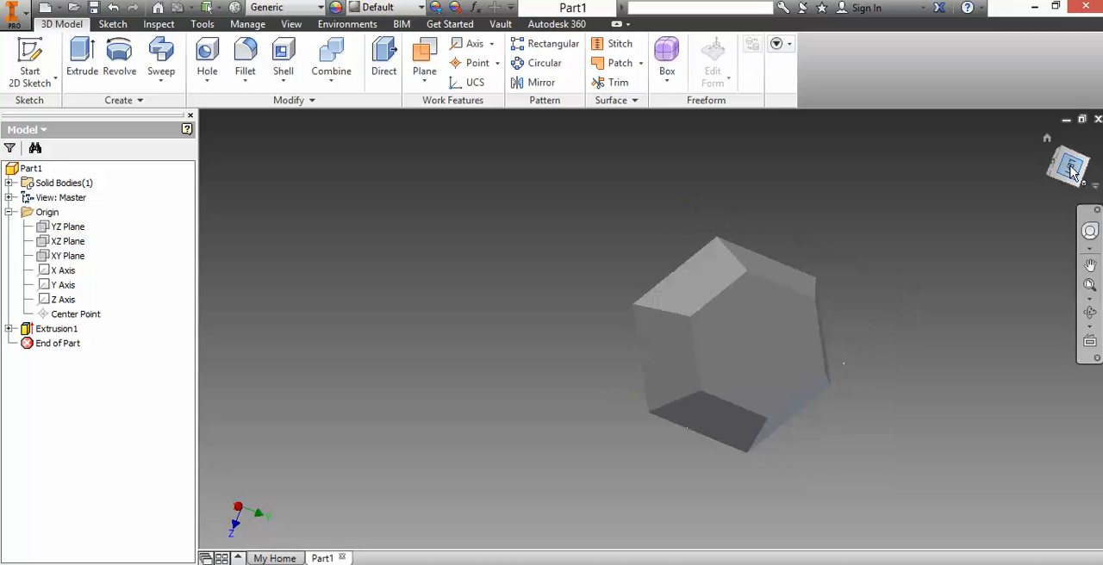
pyautogui.moveTo(1071, 170)
pyautogui.mouseDown()
pyautogui.moveTo(1041, 106)
pyautogui.moveTo(1058, 52)
pyautogui.mouseUp()
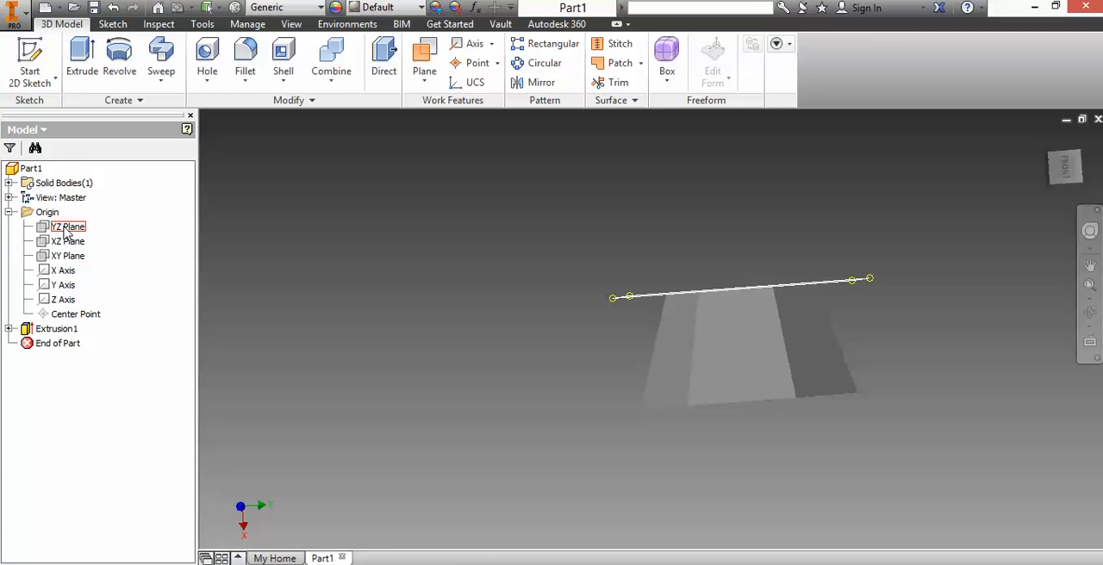
pyautogui.click(48, 245)
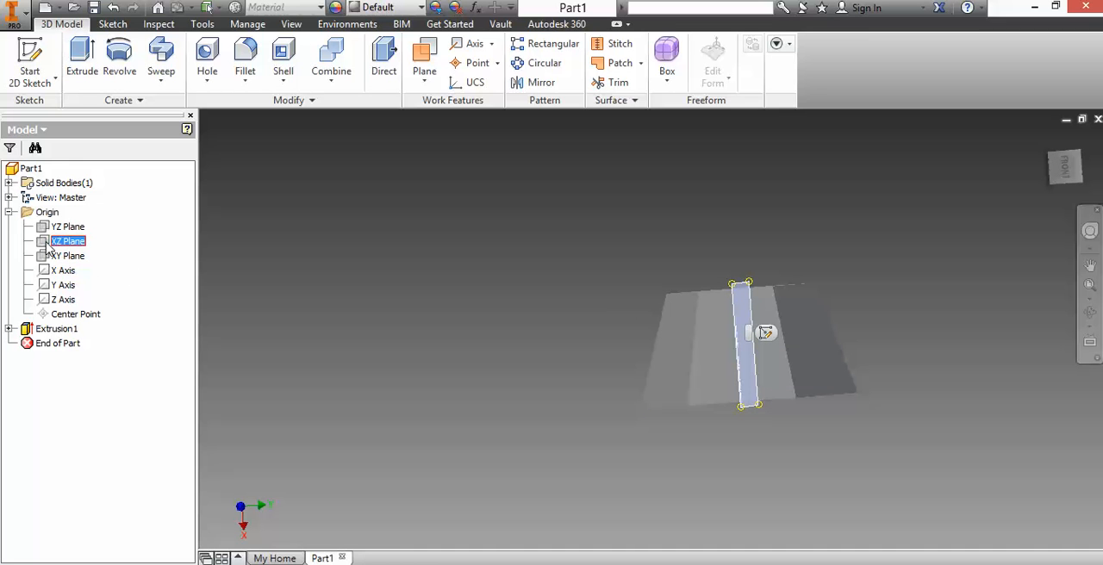
pyautogui.rightClick(47, 244)
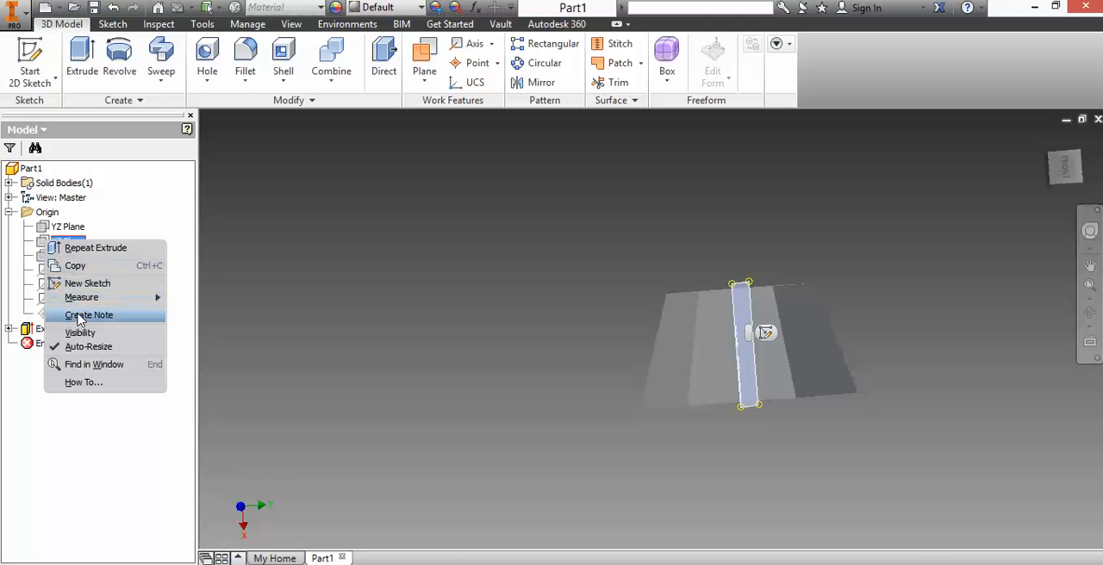
pyautogui.click(88, 332)
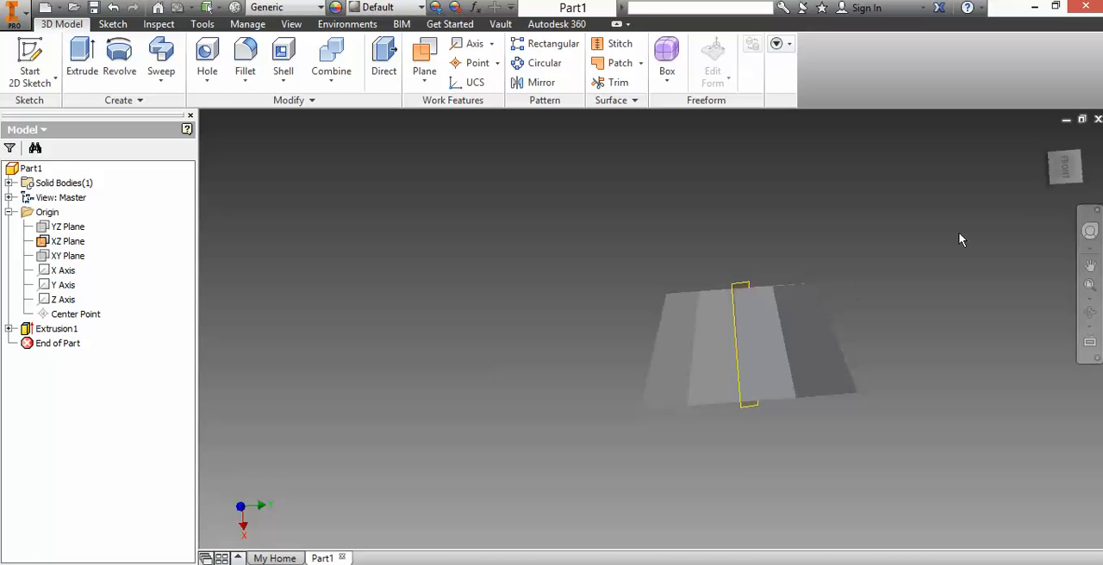
# Step: Start a new 2D sketch on the XZ plane
pyautogui.moveTo(1058, 167)
pyautogui.mouseDown()
pyautogui.moveTo(1017, 169)
pyautogui.moveTo(1005, 204)
pyautogui.mouseUp()
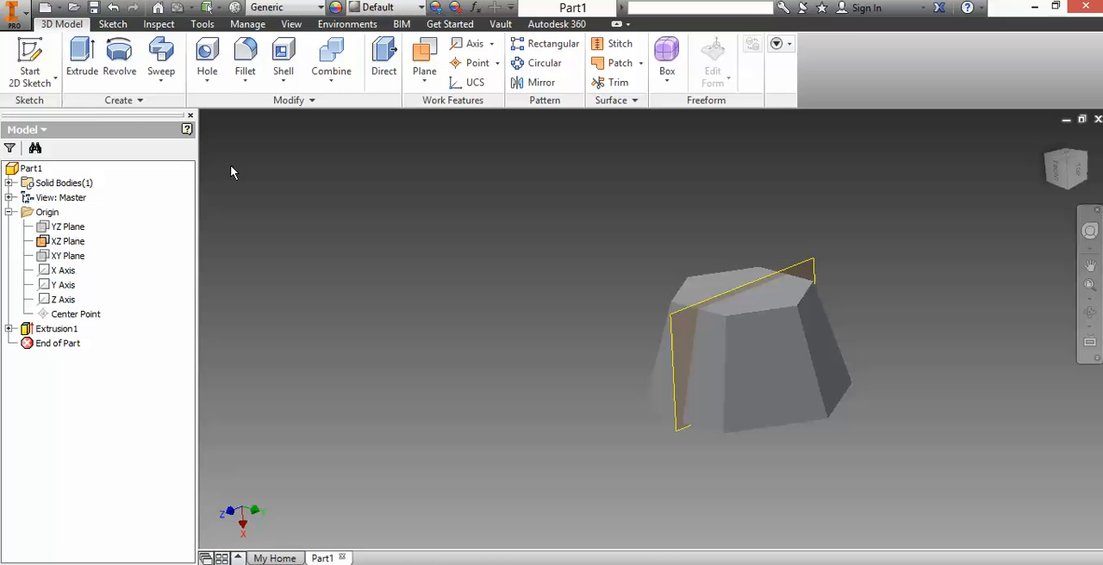
pyautogui.click(31, 62)
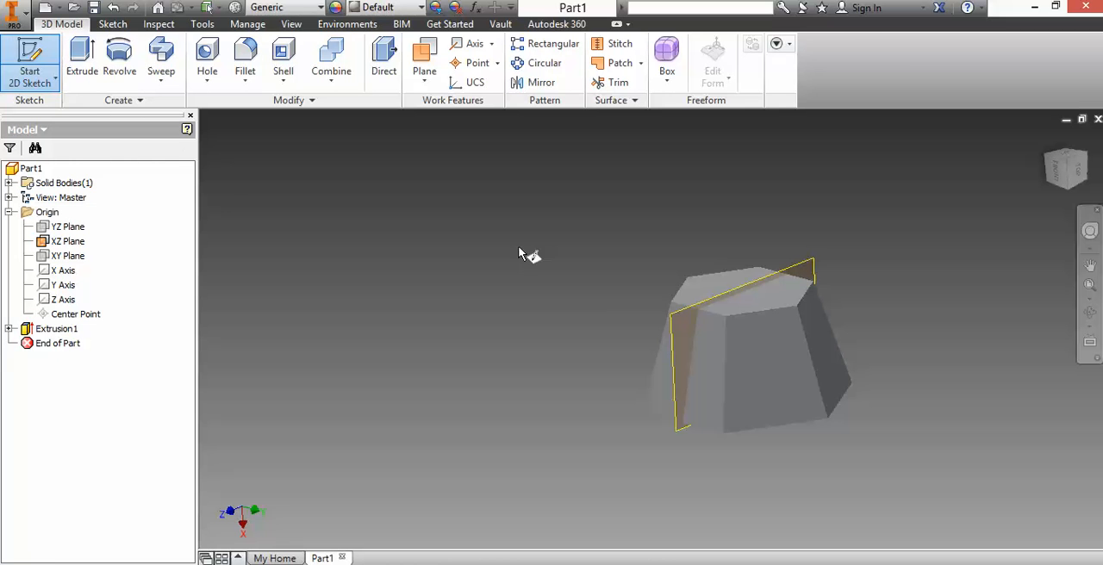
pyautogui.click(672, 343)
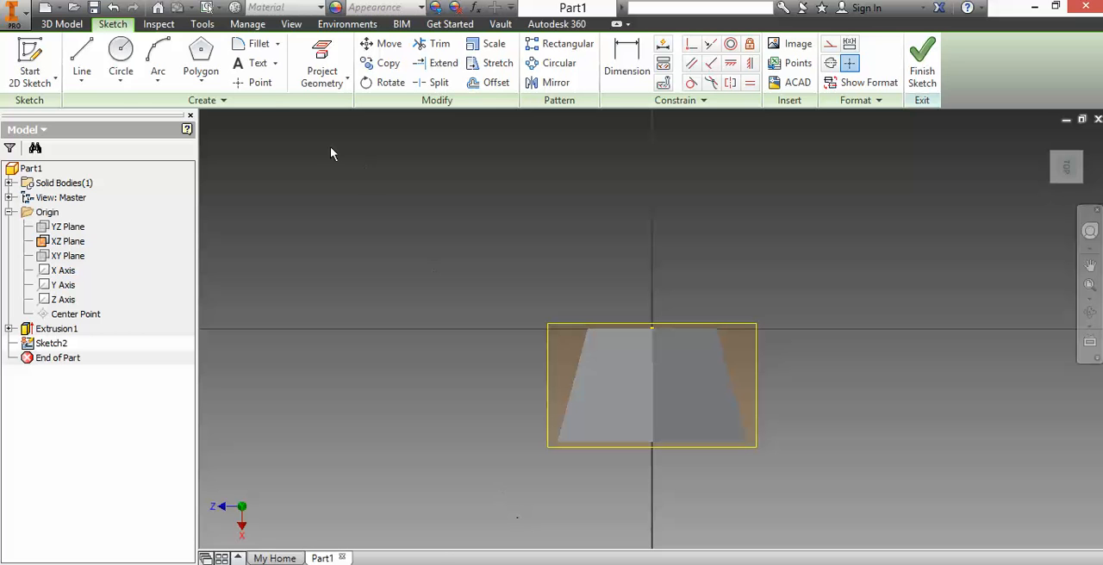
# Step: Sketch a circle about 0.07 in in diameter in the left half of the tapered solid, near its narrow end
pyautogui.click(121, 53)
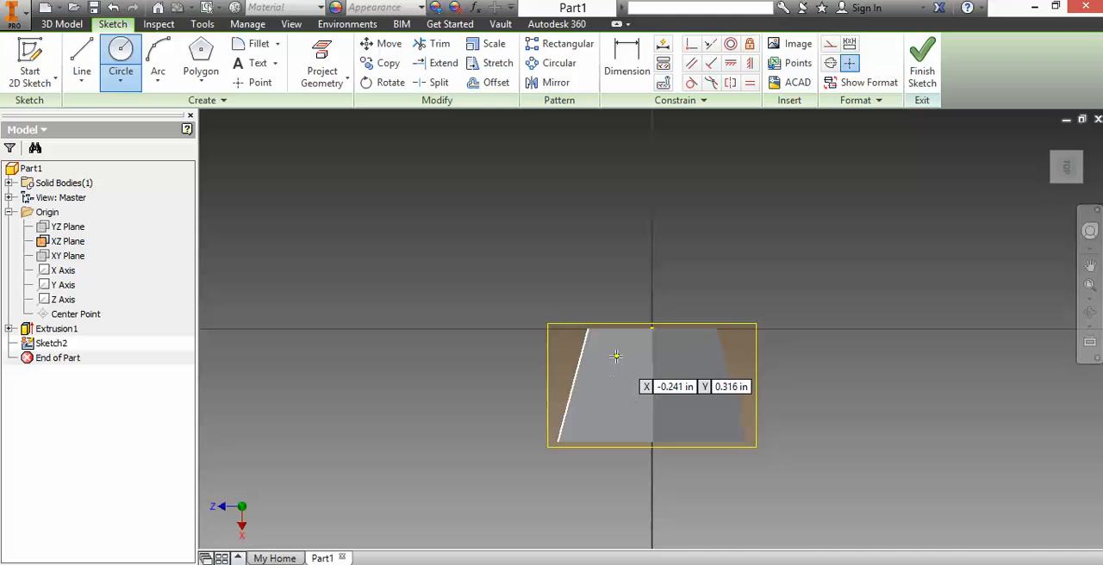
pyautogui.scroll(4, 616, 356)
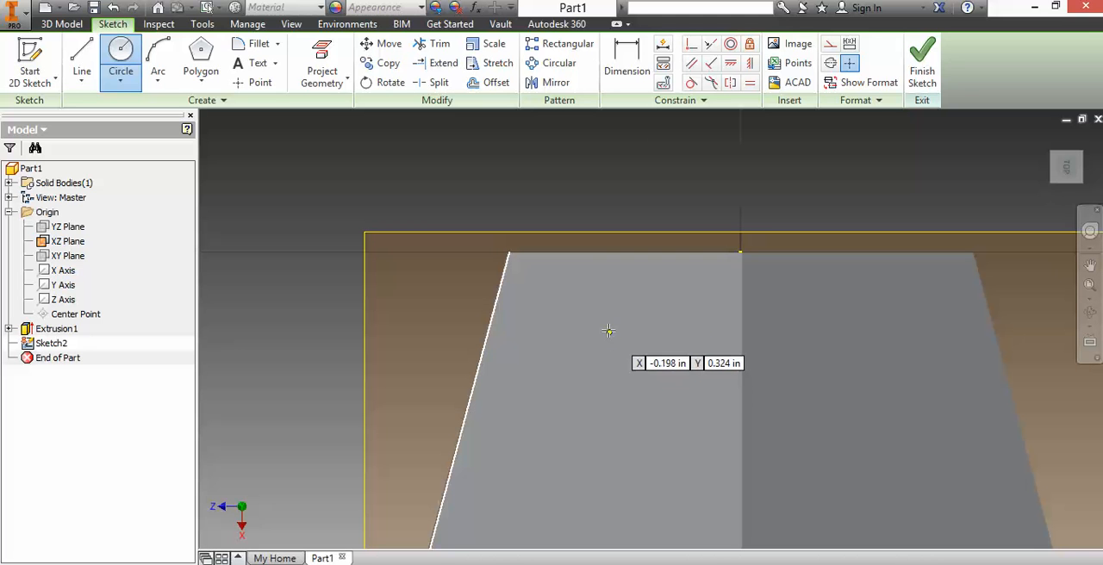
pyautogui.click(607, 330)
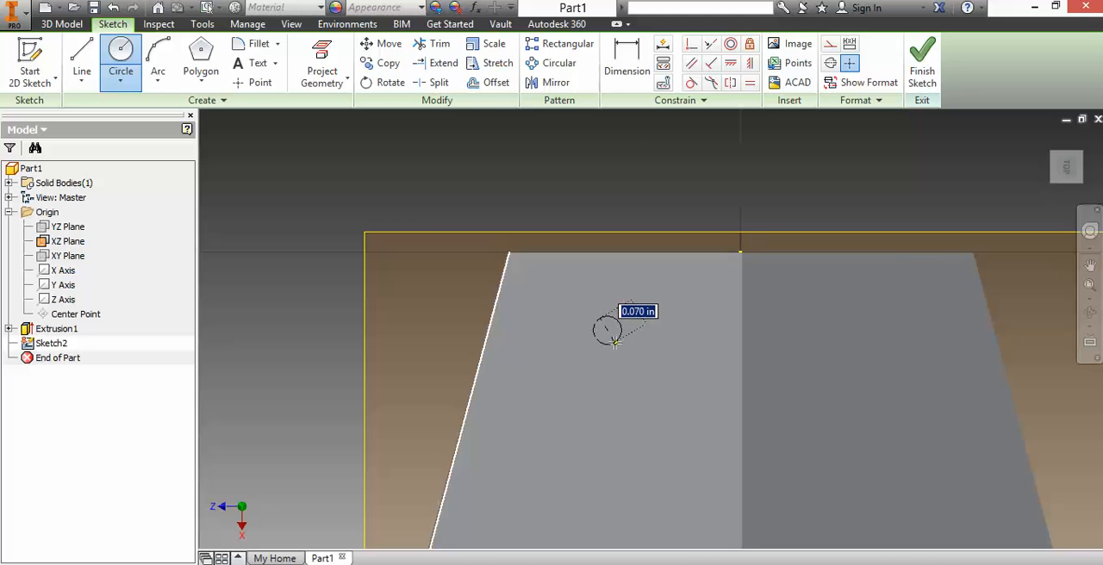
pyautogui.click(611, 347)
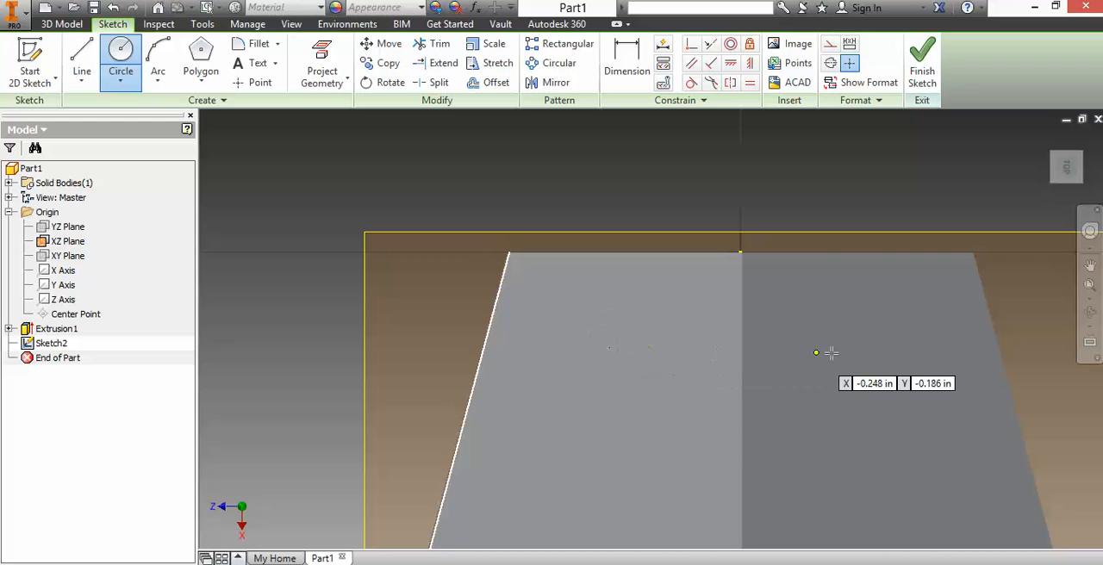
# Step: Sketch a second circle about 0.09 in in diameter in the right half of the tapered solid, level with the first circle
pyautogui.click(897, 329)
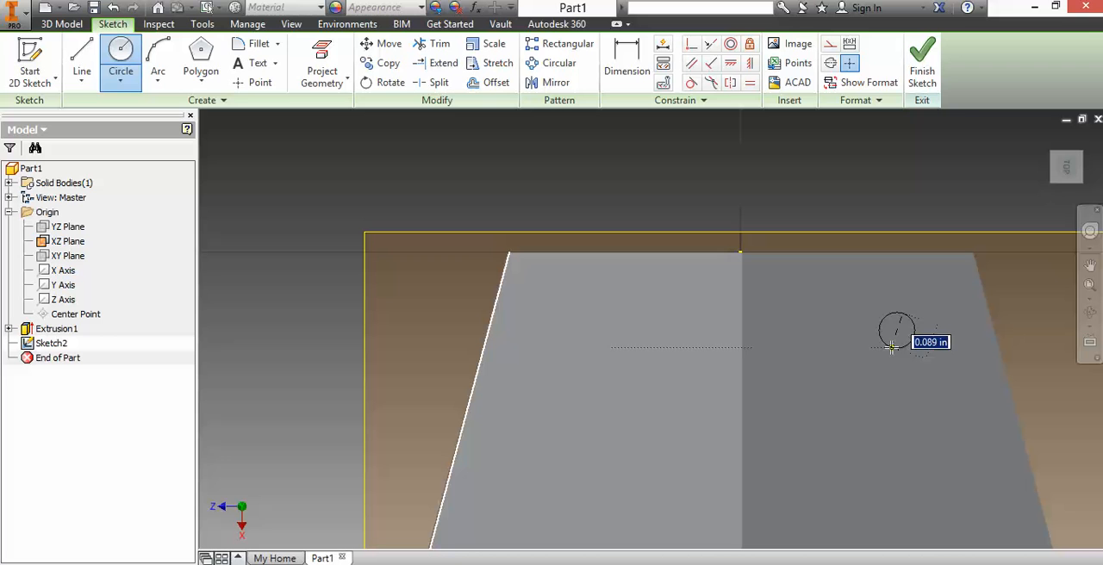
pyautogui.press('Escape')
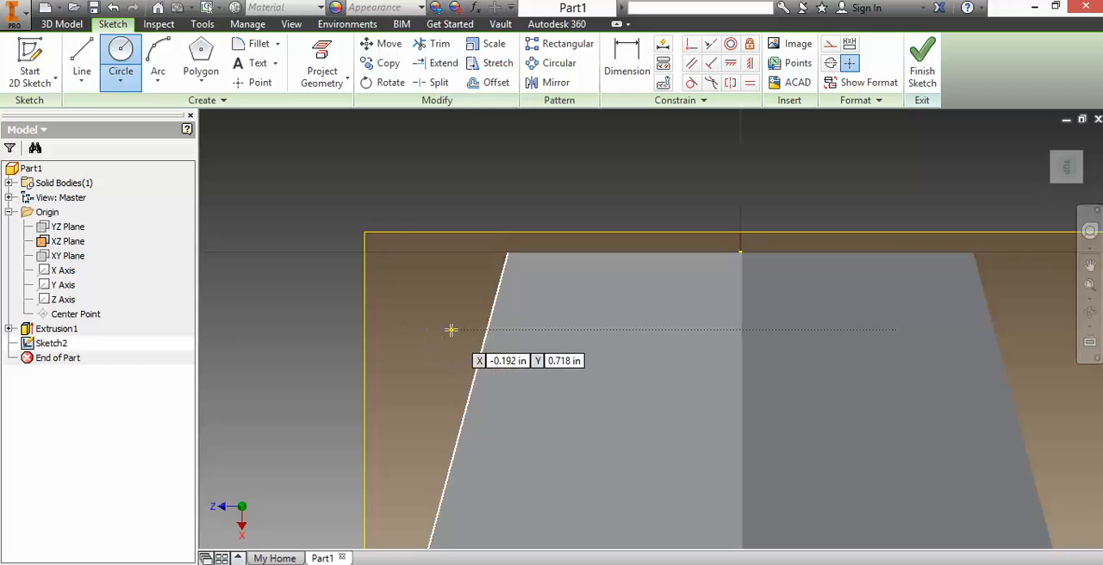
pyautogui.rightClick(396, 178)
pyautogui.click(458, 177)
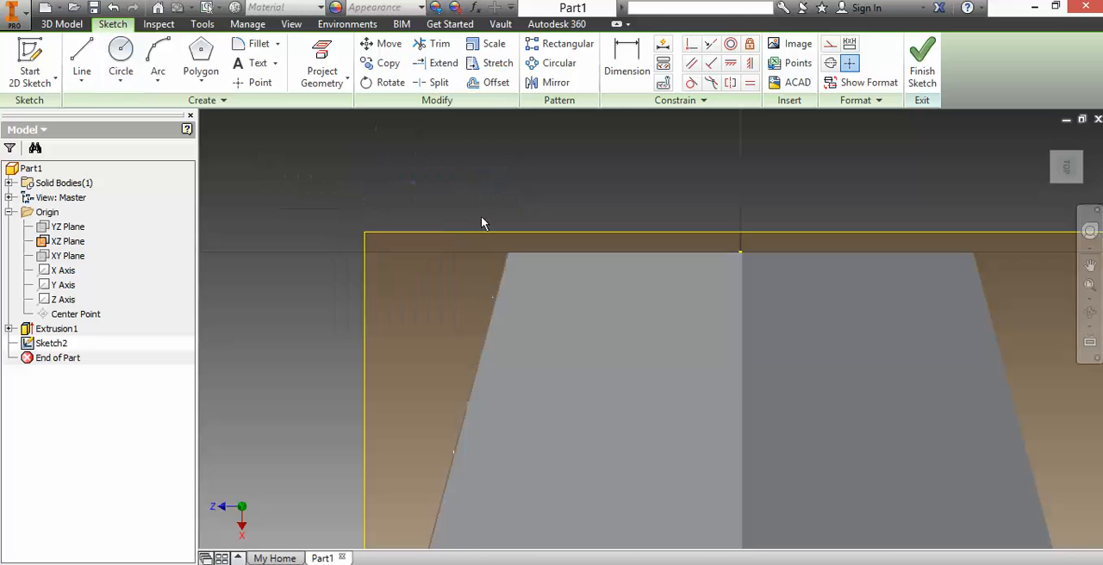
# Step: Slice the graphics along the XZ sketch plane to expose both circles inside the solid, and inspect the cut
pyautogui.rightClick(471, 325)
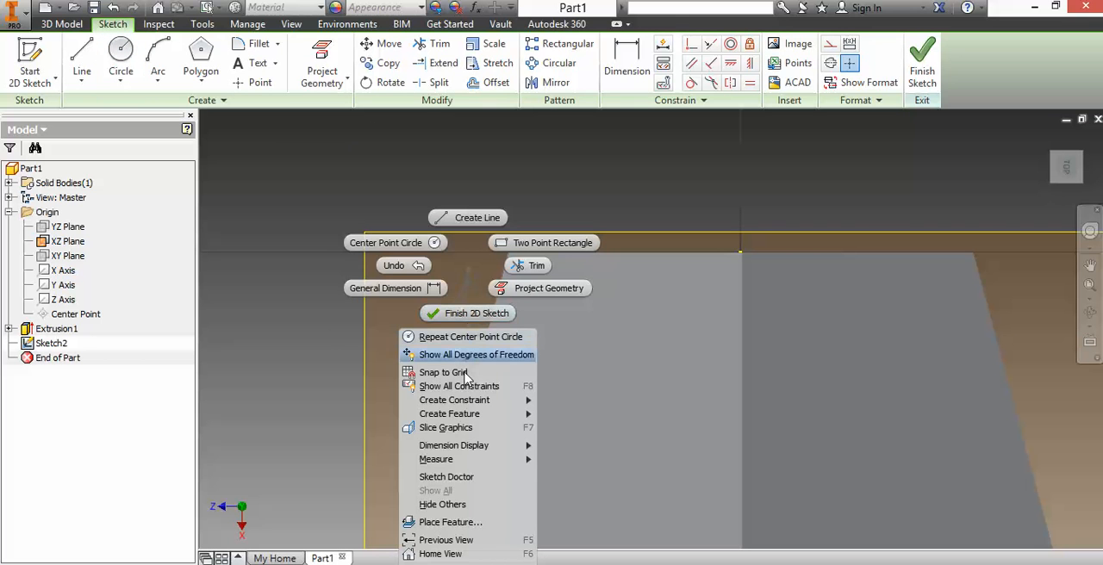
pyautogui.click(457, 428)
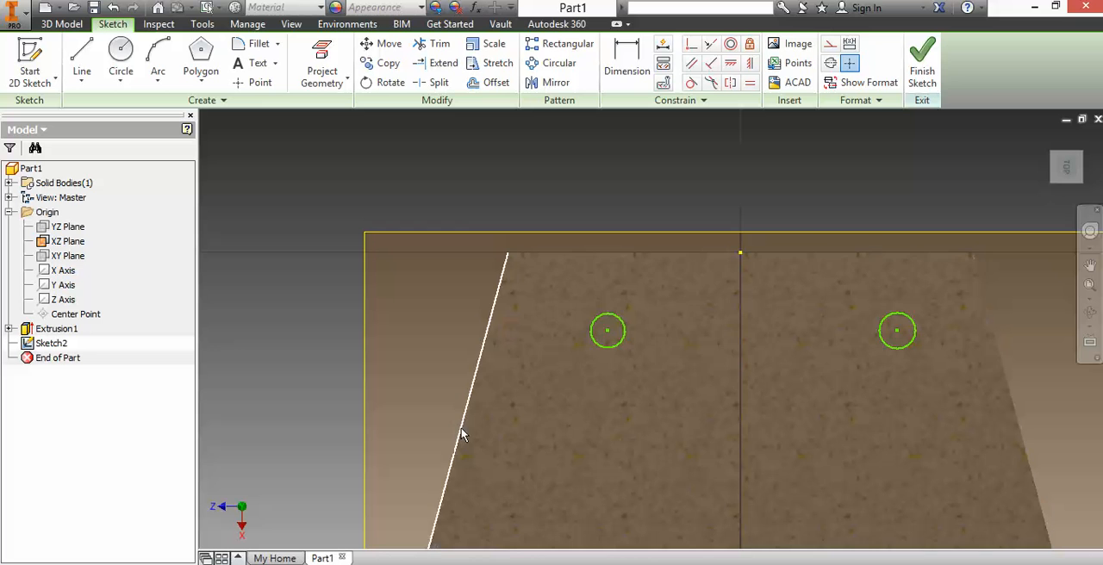
pyautogui.moveTo(1069, 173)
pyautogui.mouseDown()
pyautogui.moveTo(1084, 180)
pyautogui.moveTo(1089, 169)
pyautogui.mouseUp()
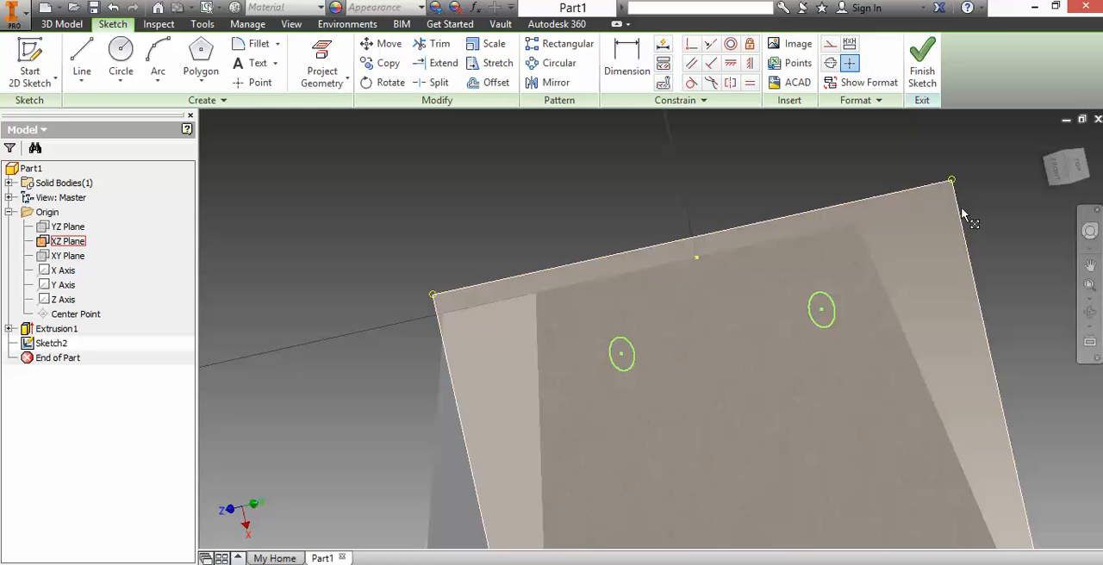
pyautogui.click(1084, 172)
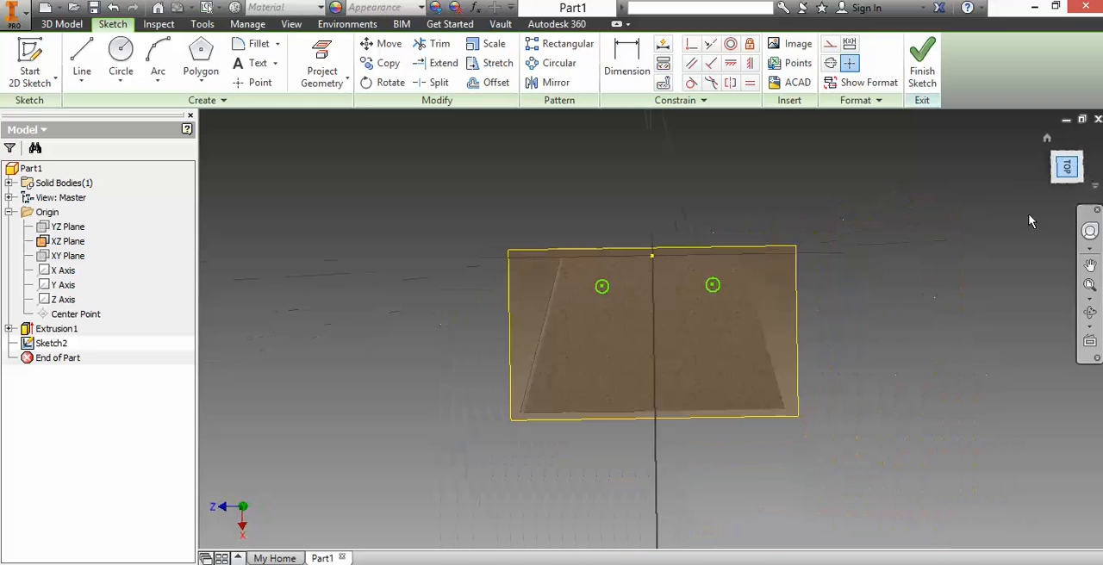
# Step: Project the tapered solid's two slanted sides and its narrow and wide end edges into the sketch, and finish the sketch
pyautogui.click(319, 50)
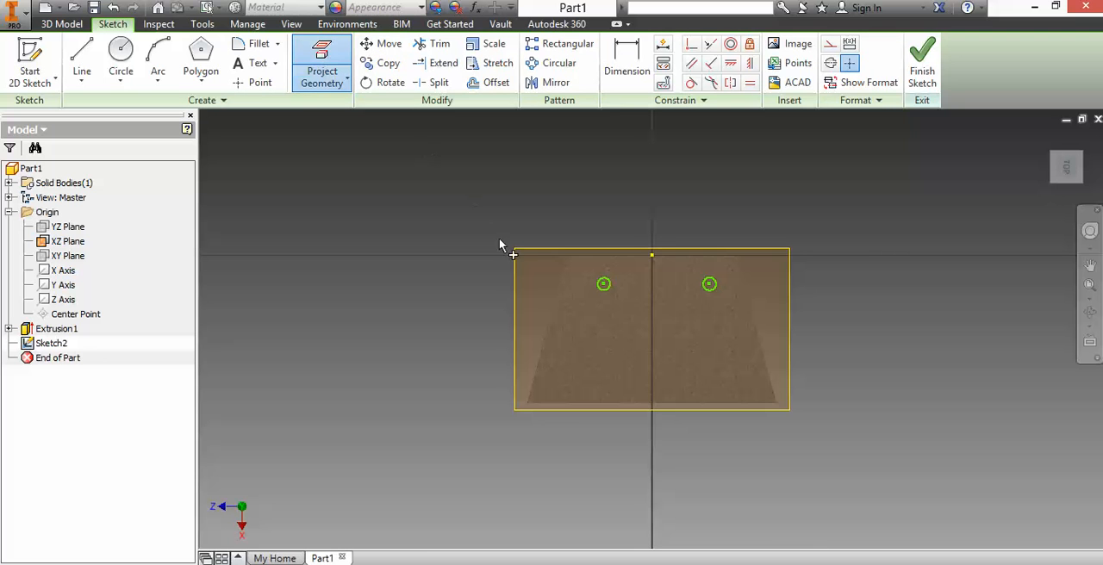
pyautogui.click(549, 324)
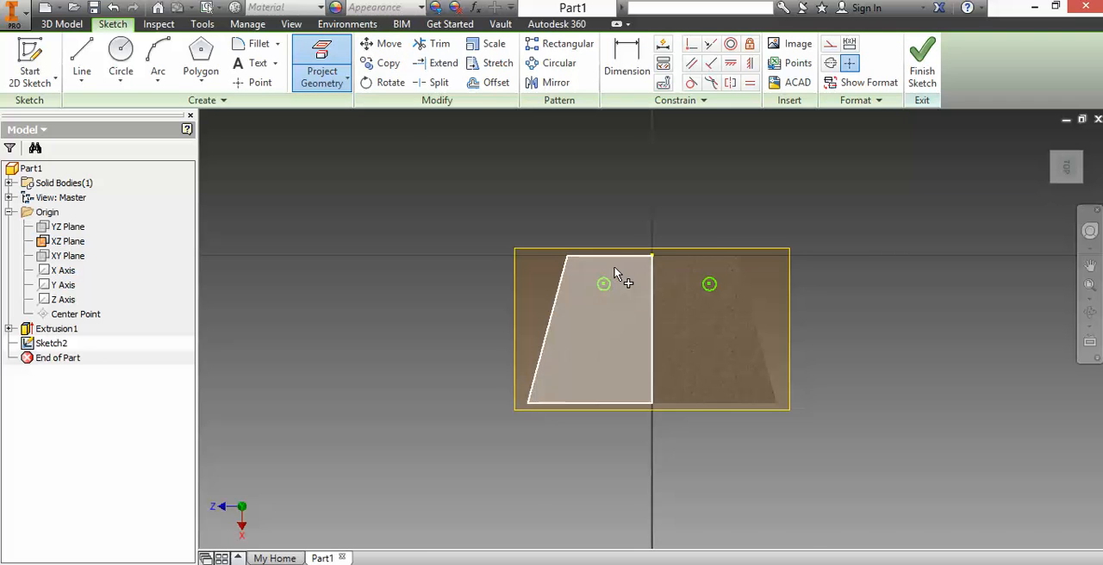
pyautogui.click(676, 258)
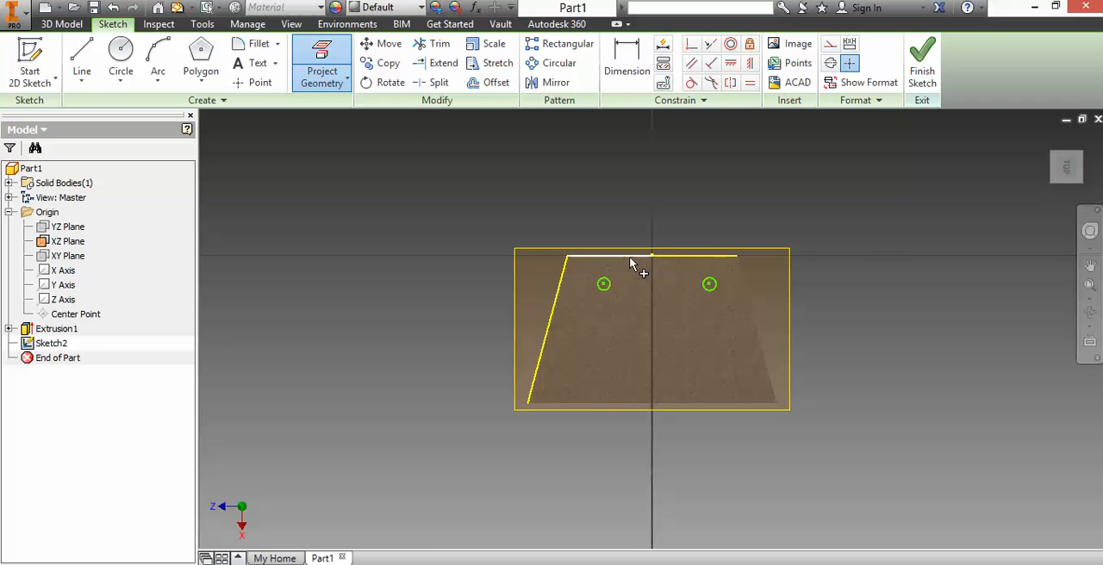
pyautogui.click(759, 345)
pyautogui.click(736, 403)
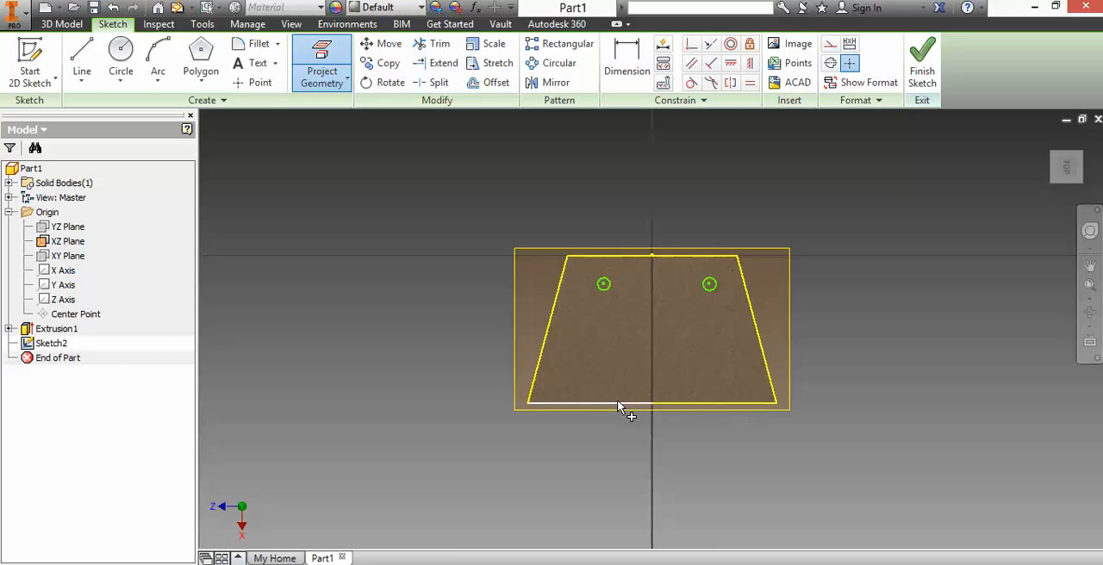
pyautogui.click(646, 399)
pyautogui.moveTo(1071, 173)
pyautogui.mouseDown()
pyautogui.moveTo(1098, 180)
pyautogui.moveTo(1072, 173)
pyautogui.mouseUp()
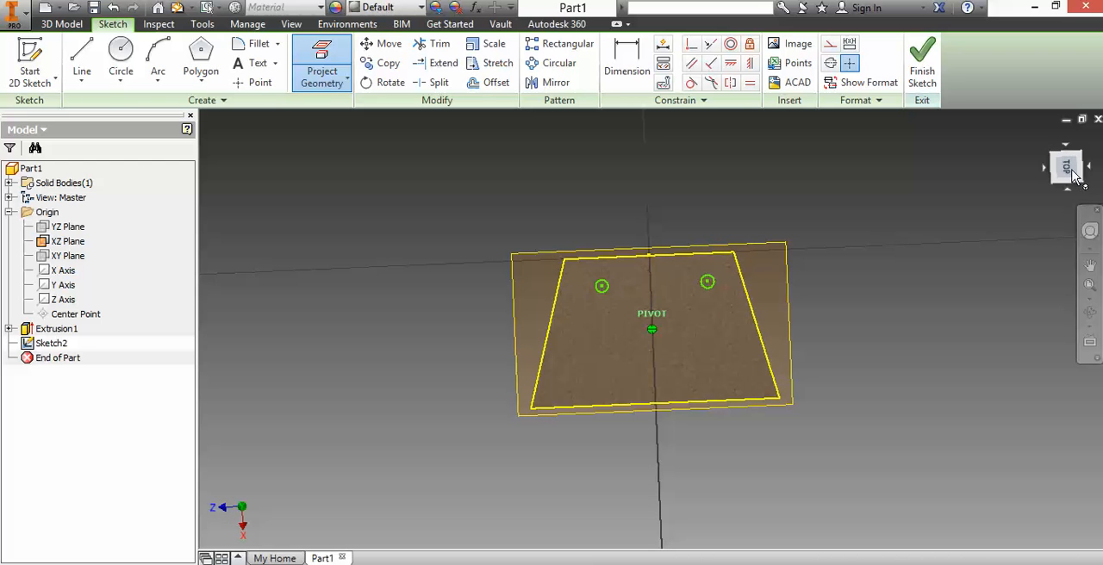
pyautogui.click(922, 59)
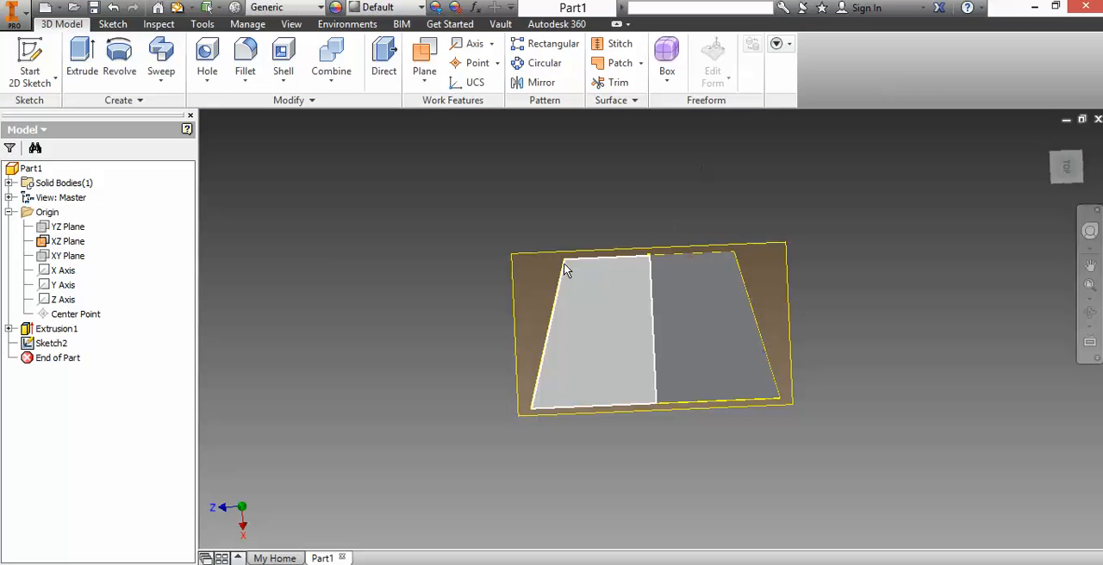
# Step: Try to extrude the projected trapezoid profile 1 in with a taper of 20 degrees, and undo the extrusion
pyautogui.click(82, 56)
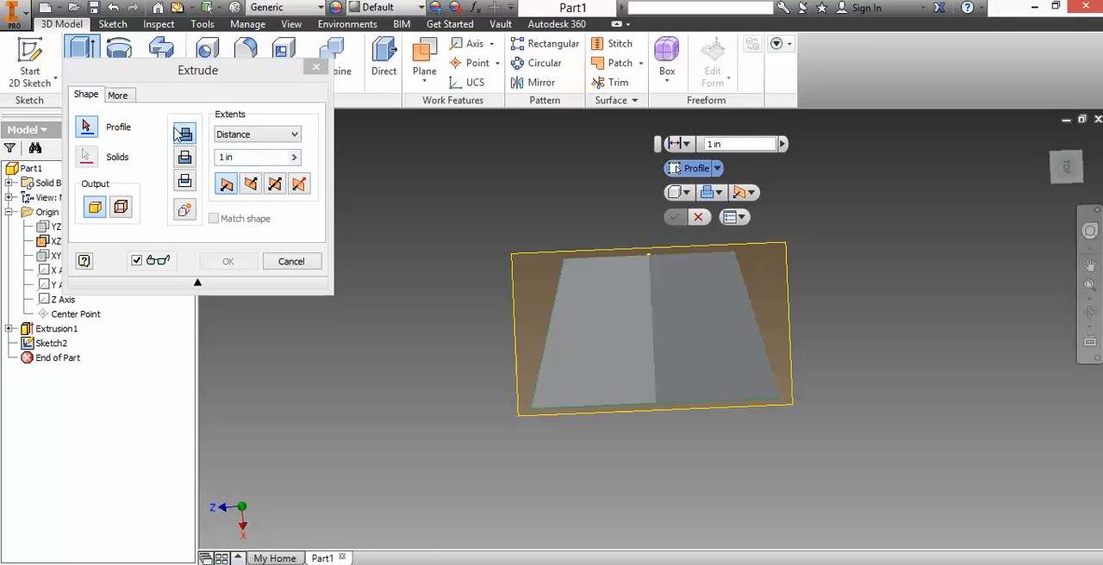
pyautogui.click(121, 95)
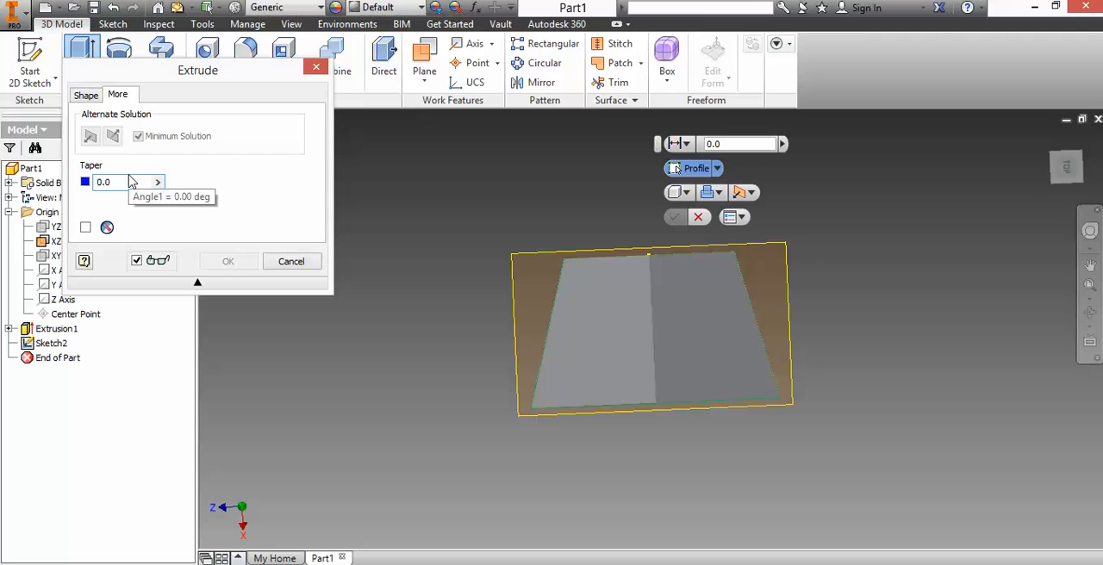
pyautogui.write('20')
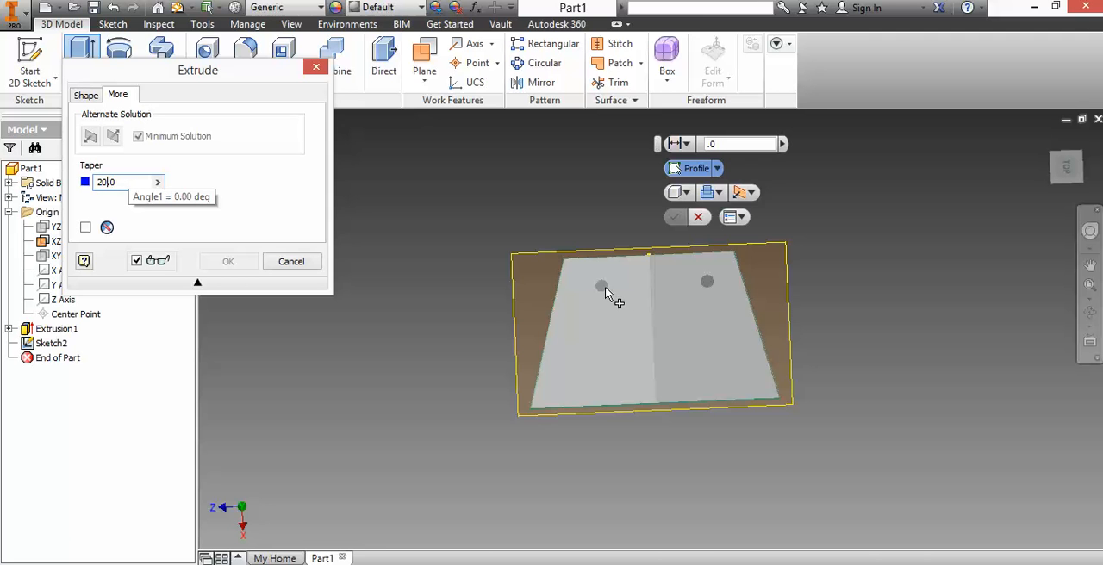
pyautogui.click(605, 286)
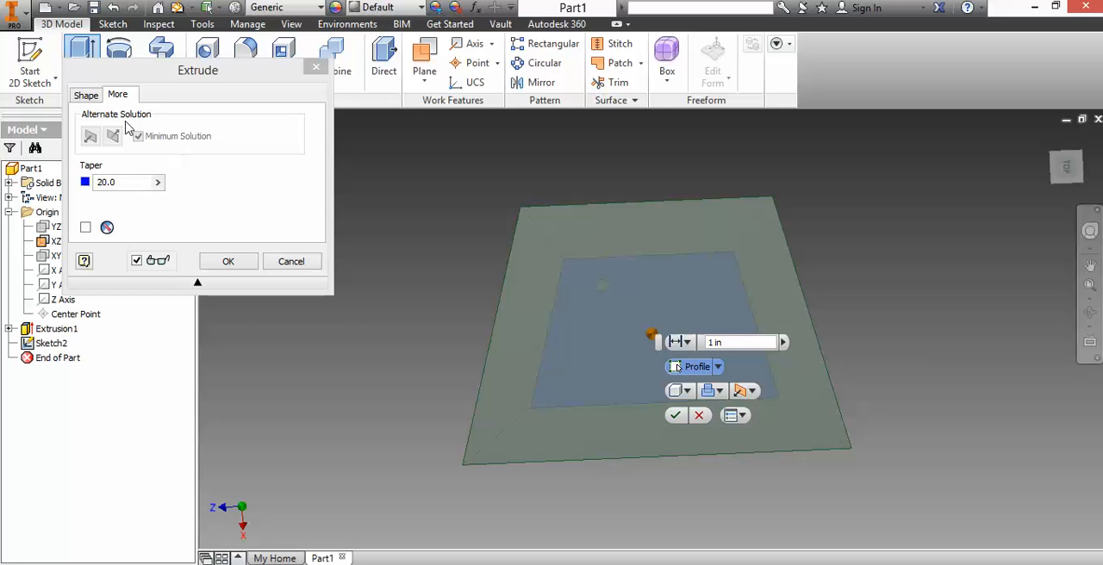
pyautogui.click(674, 416)
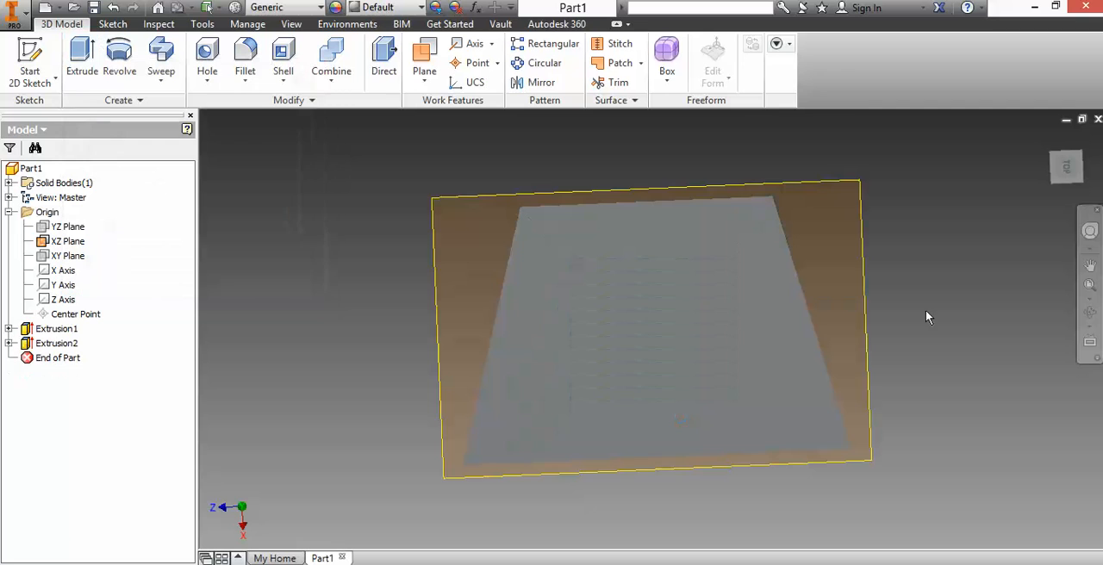
pyautogui.moveTo(1070, 167)
pyautogui.mouseDown()
pyautogui.moveTo(1095, 182)
pyautogui.moveTo(1101, 163)
pyautogui.moveTo(1101, 182)
pyautogui.moveTo(1091, 161)
pyautogui.mouseUp()
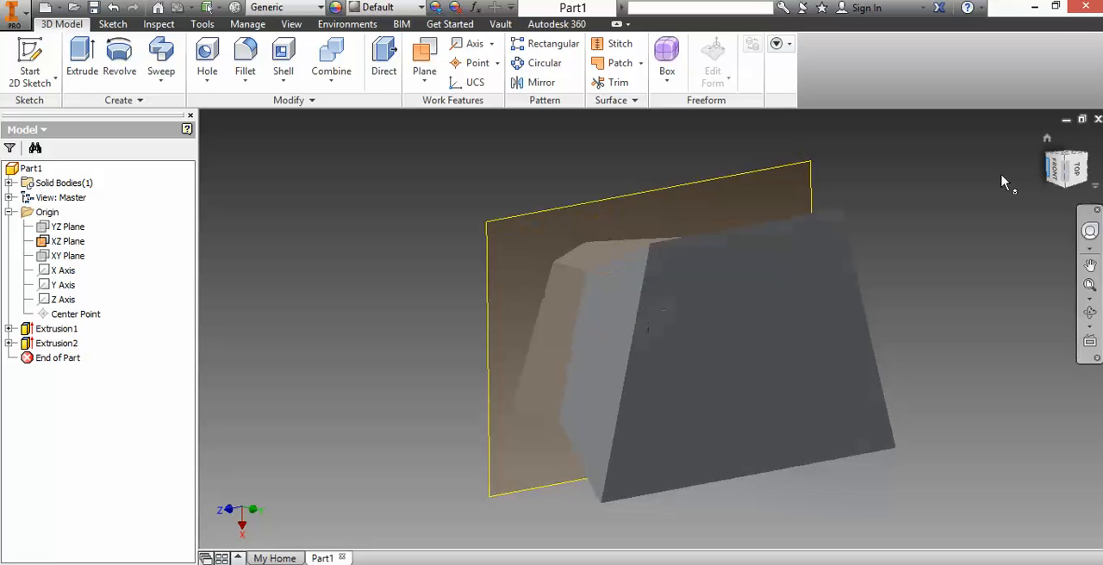
pyautogui.click(113, 8)
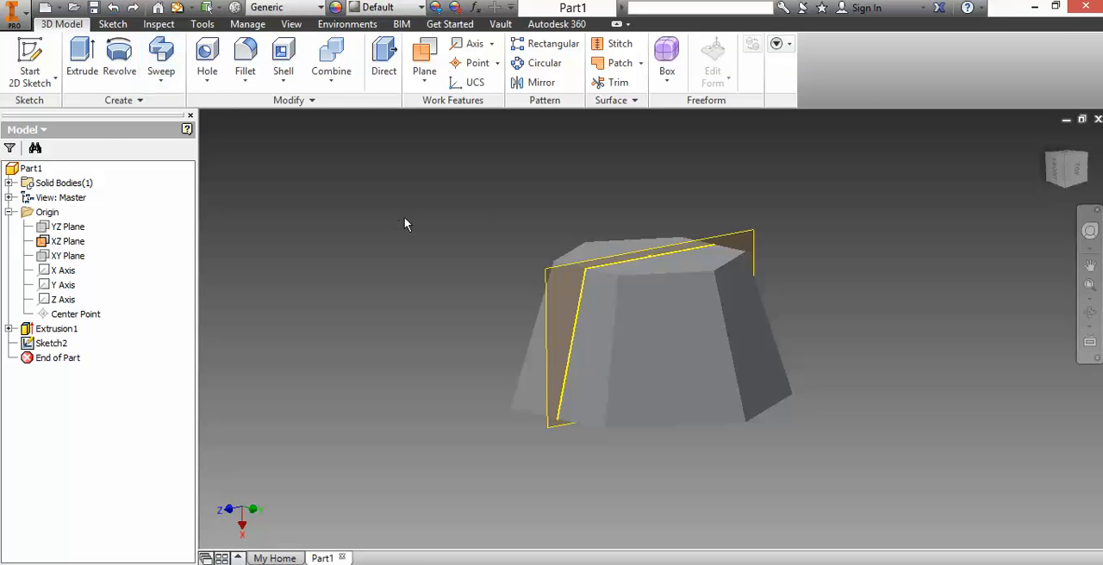
# Step: Extrude both small circles 1 in from the XZ plane as joined solid pins
pyautogui.click(81, 60)
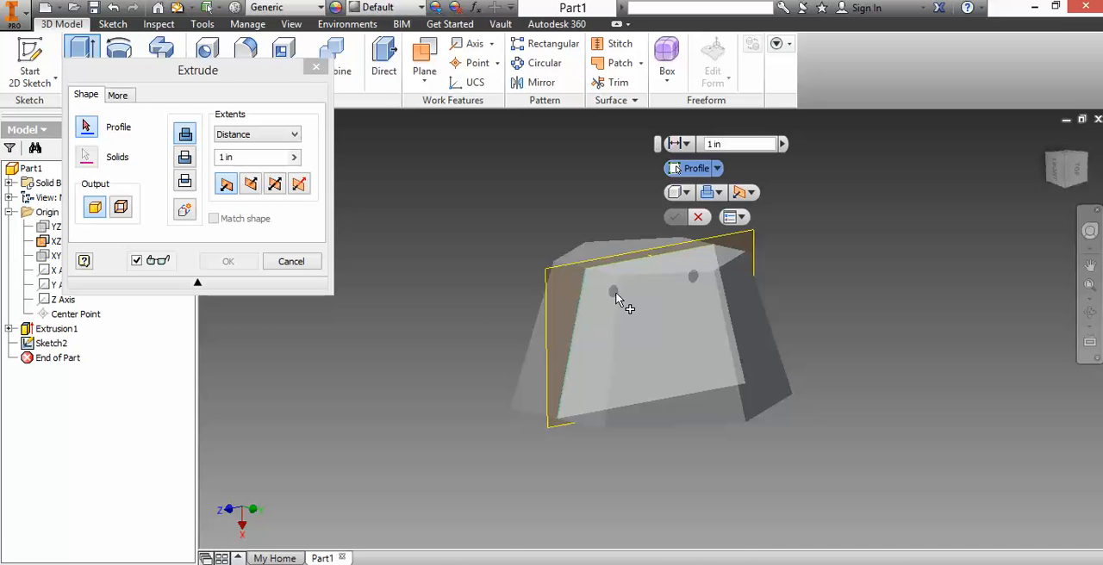
pyautogui.scroll(5, 616, 297)
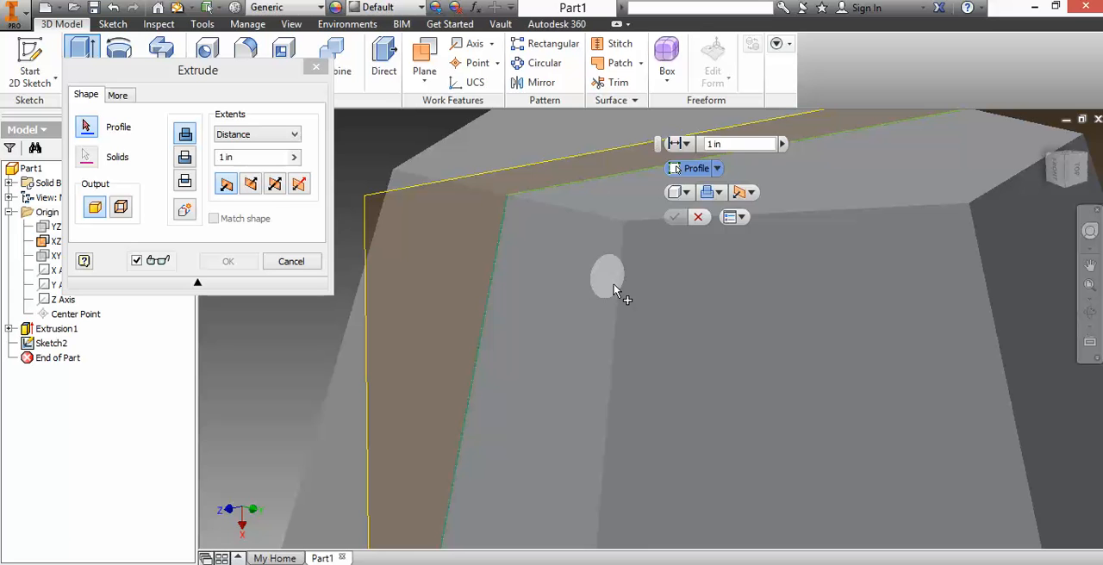
pyautogui.click(616, 291)
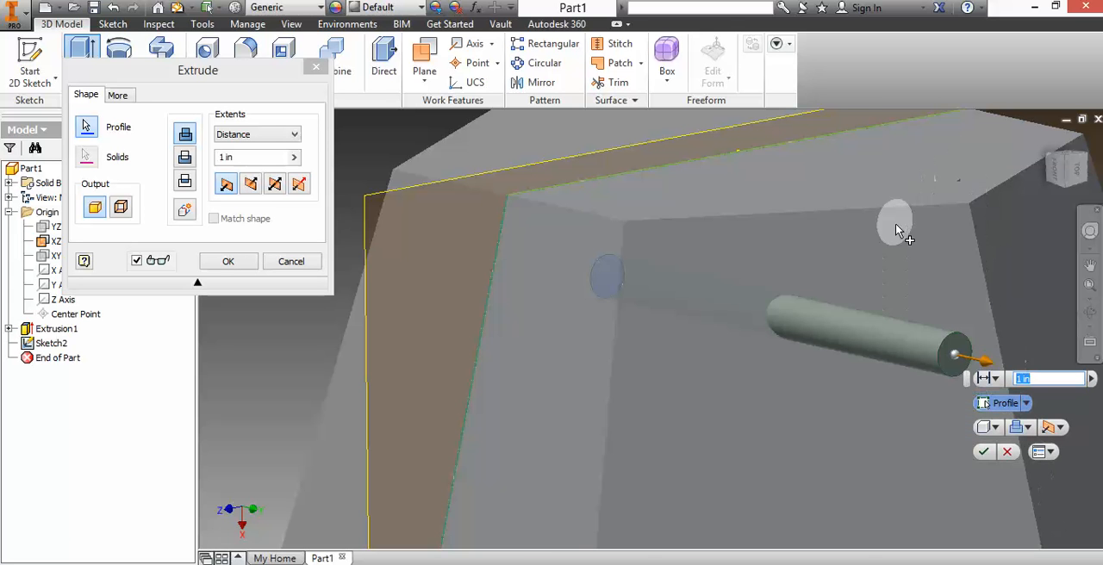
pyautogui.click(896, 228)
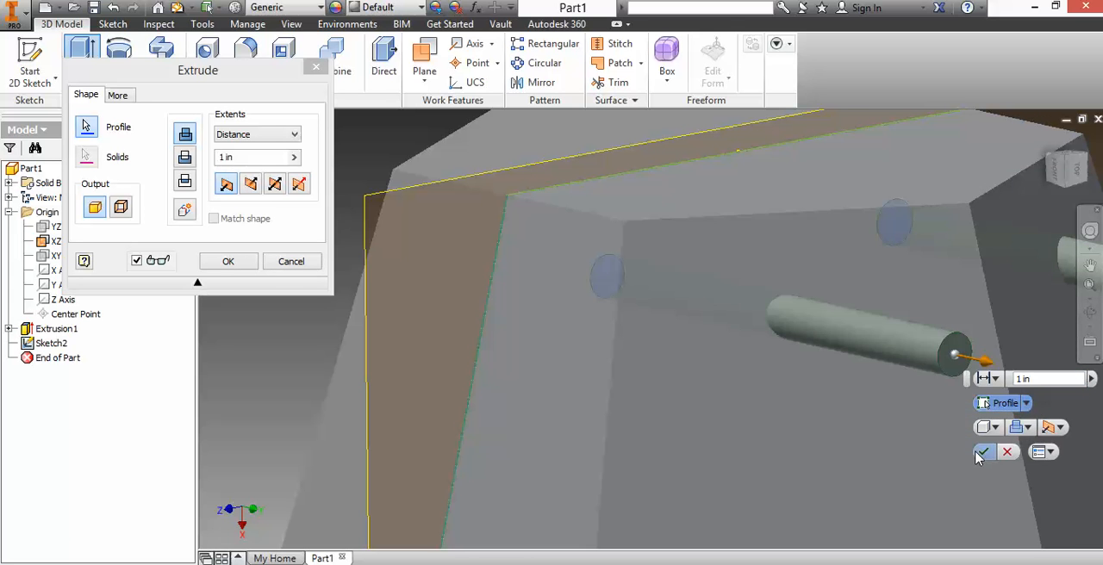
pyautogui.click(982, 452)
pyautogui.scroll(-5, 902, 477)
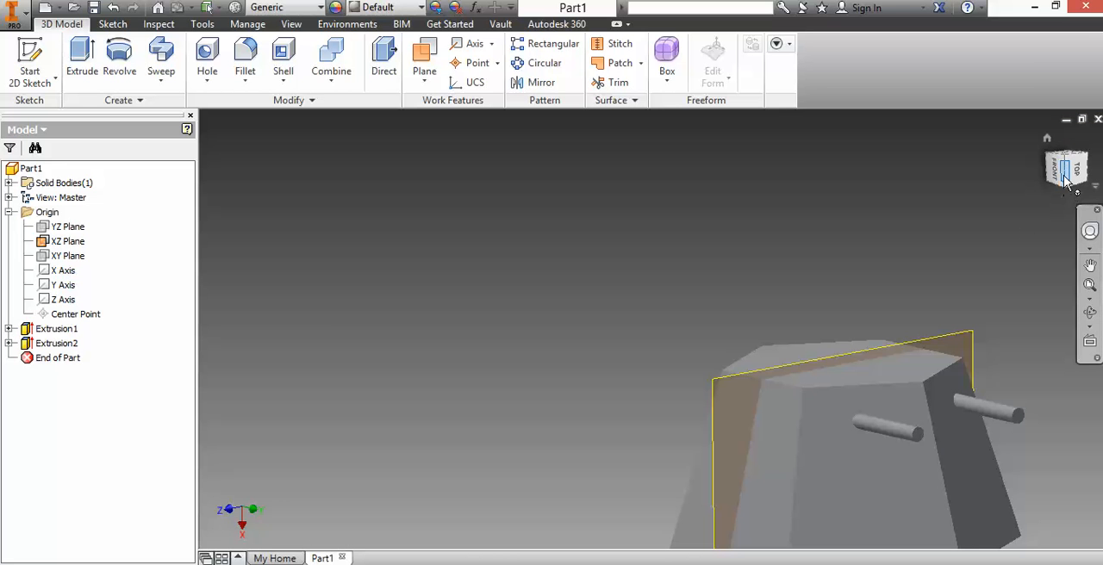
pyautogui.moveTo(1073, 183)
pyautogui.mouseDown()
pyautogui.moveTo(1083, 170)
pyautogui.moveTo(1058, 237)
pyautogui.mouseUp()
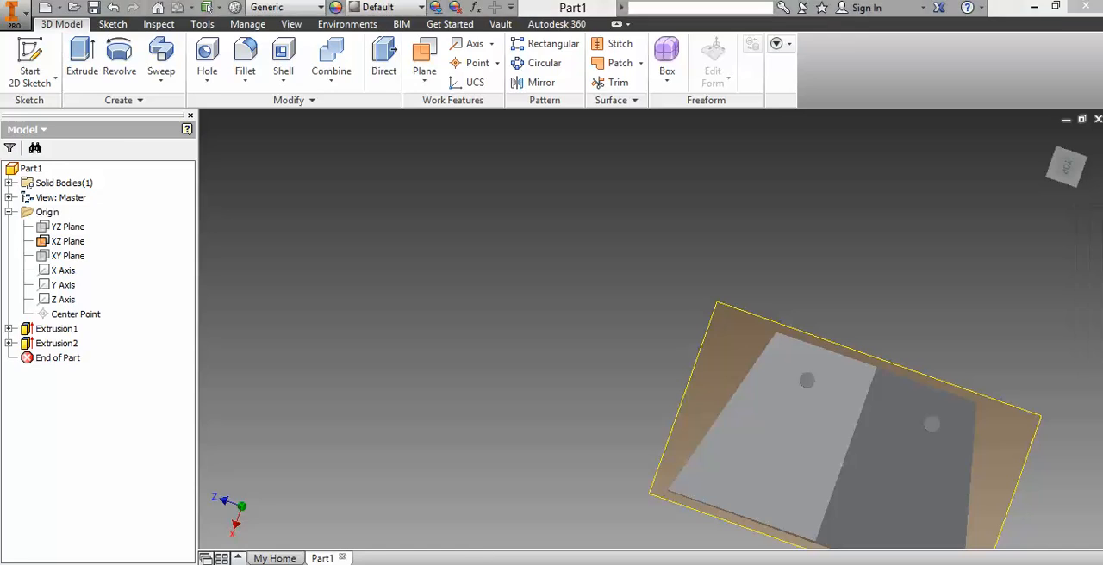
pyautogui.hotkey('alt', 'Tab')
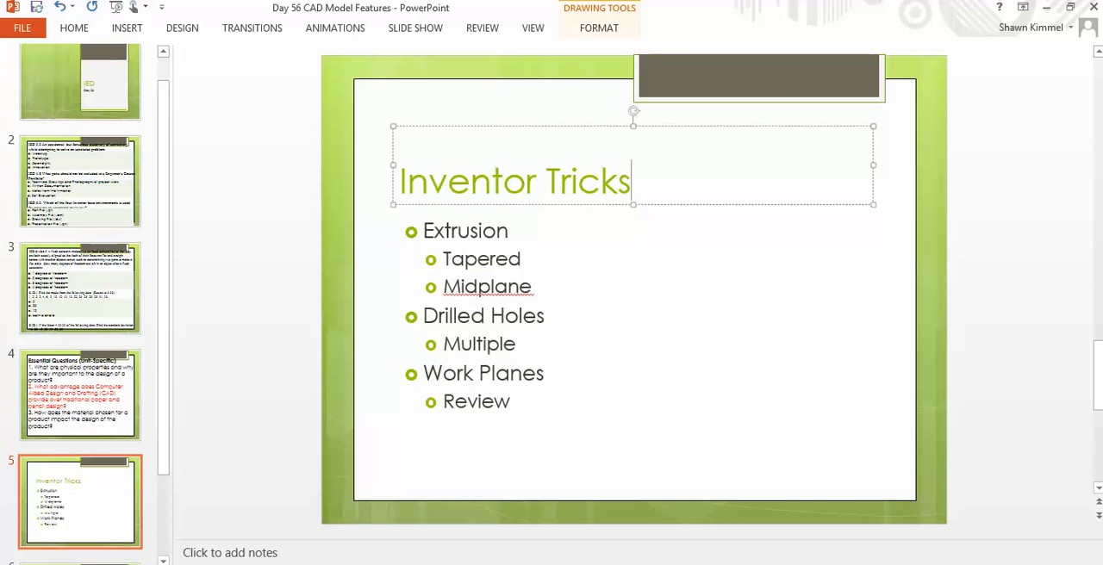
pyautogui.hotkey('alt', 'Tab')
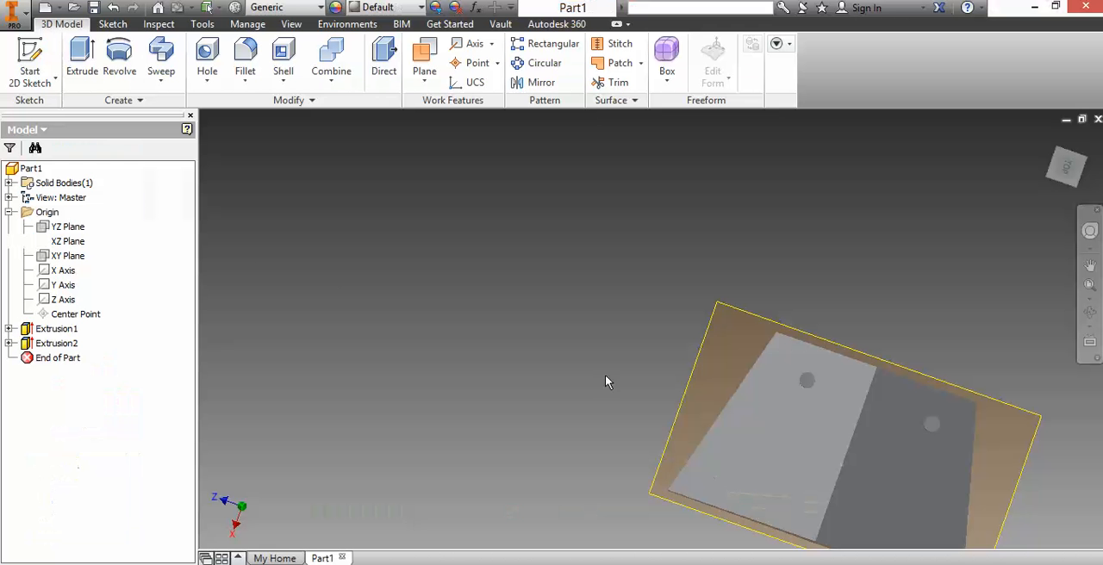
# Step: Sketch four points on the narrow hexagonal end face, about 0.4 in from its centre along both axes, and finish the sketch
pyautogui.click(30, 56)
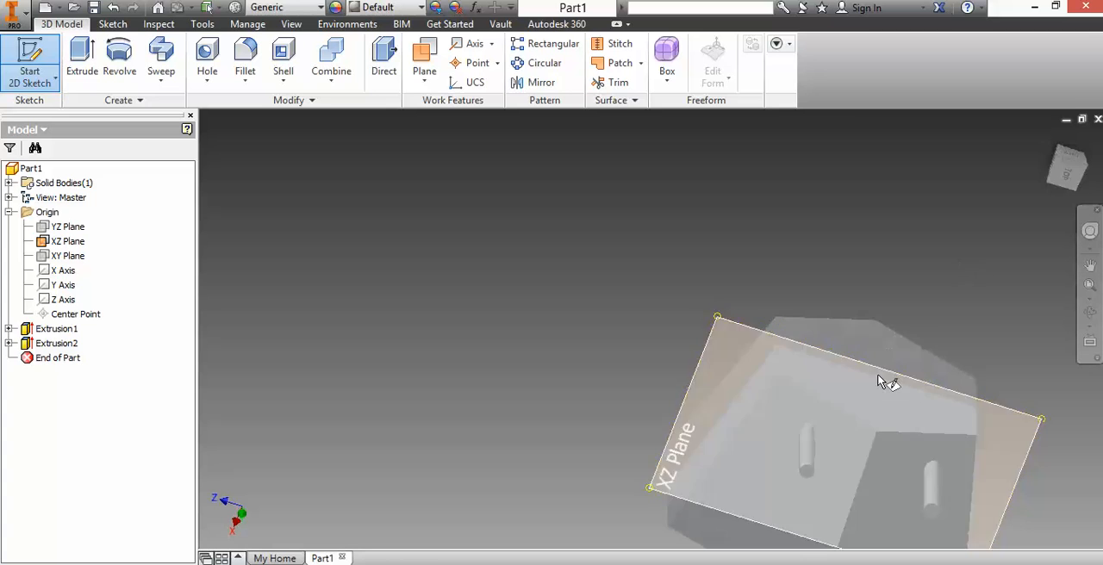
pyautogui.click(927, 445)
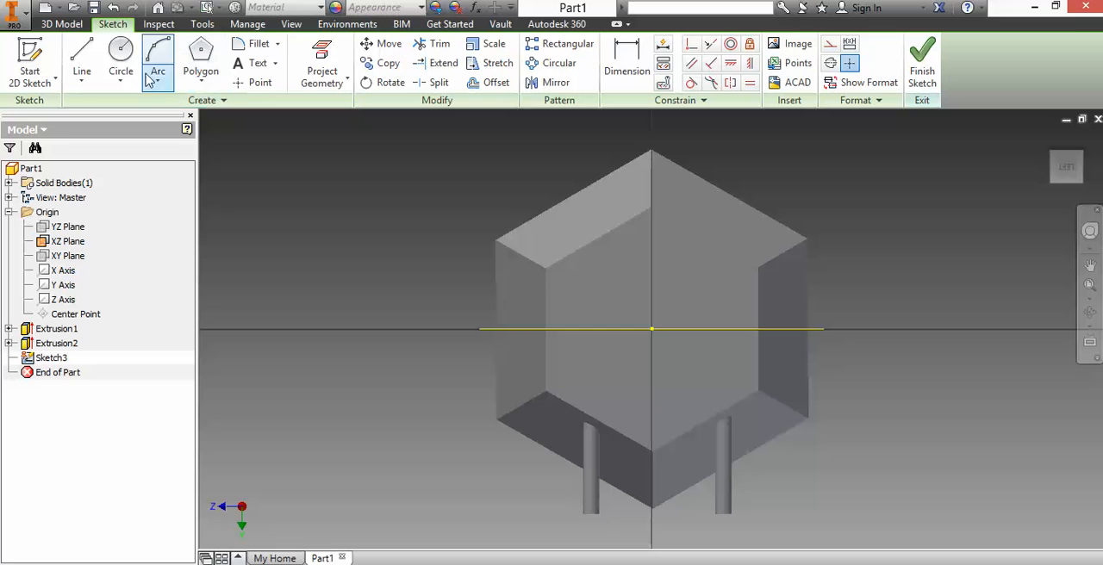
pyautogui.click(257, 82)
pyautogui.scroll(3, 676, 325)
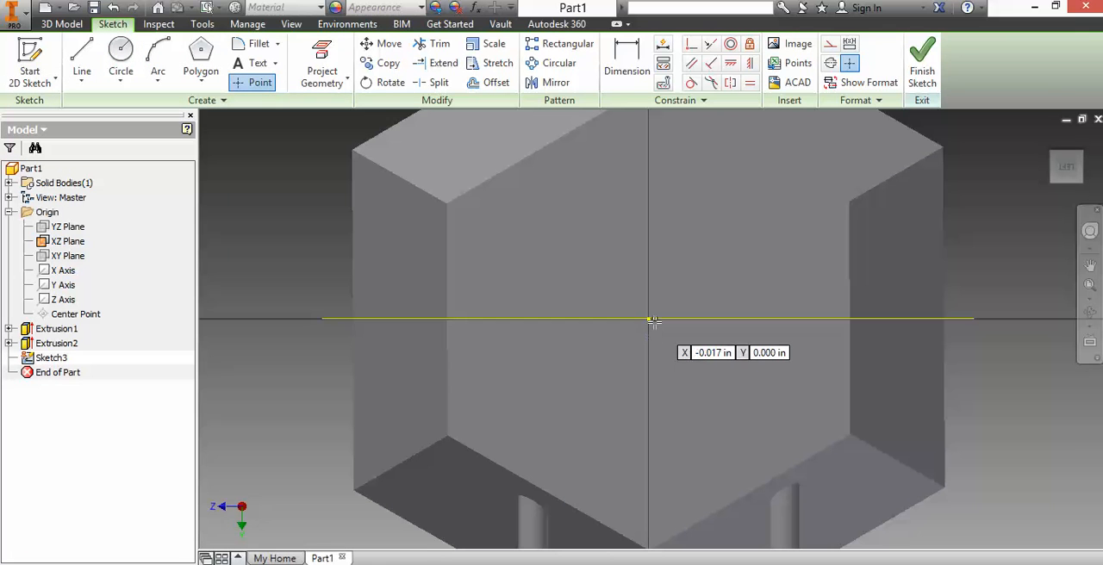
pyautogui.click(648, 178)
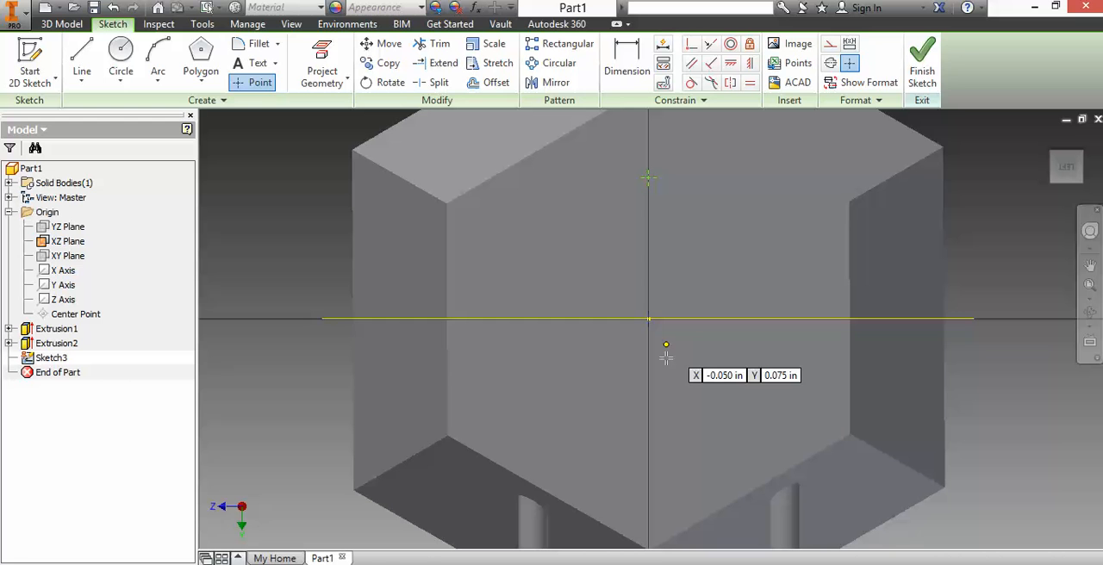
pyautogui.click(648, 457)
pyautogui.click(792, 318)
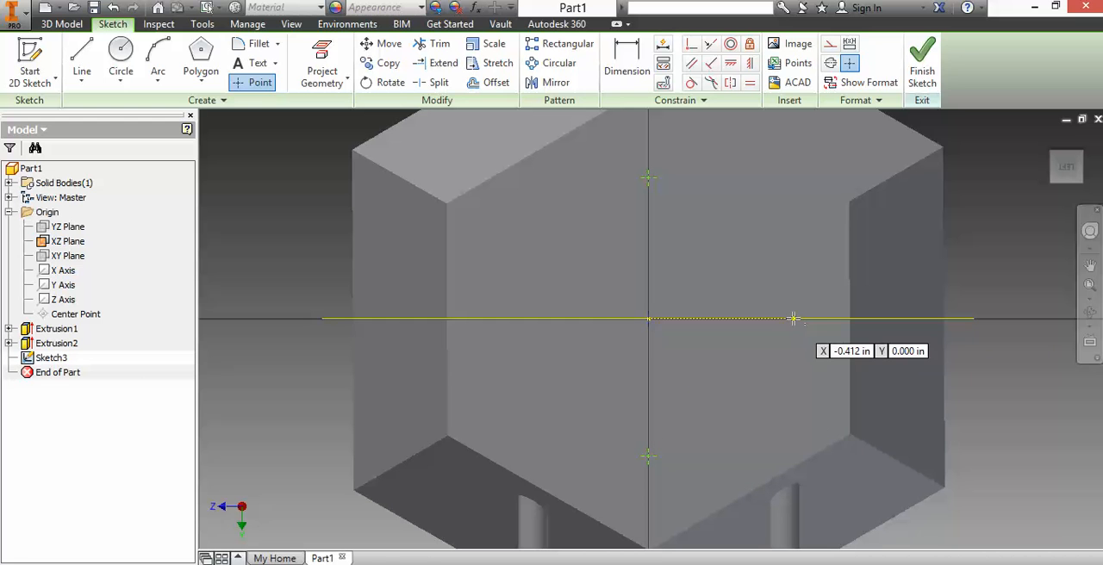
pyautogui.click(515, 319)
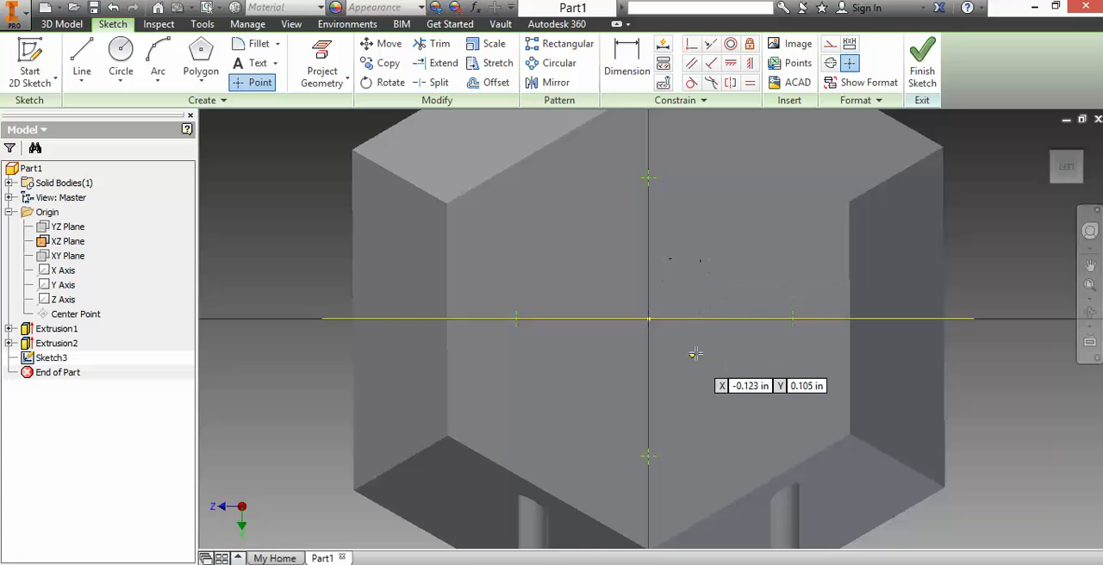
pyautogui.click(922, 62)
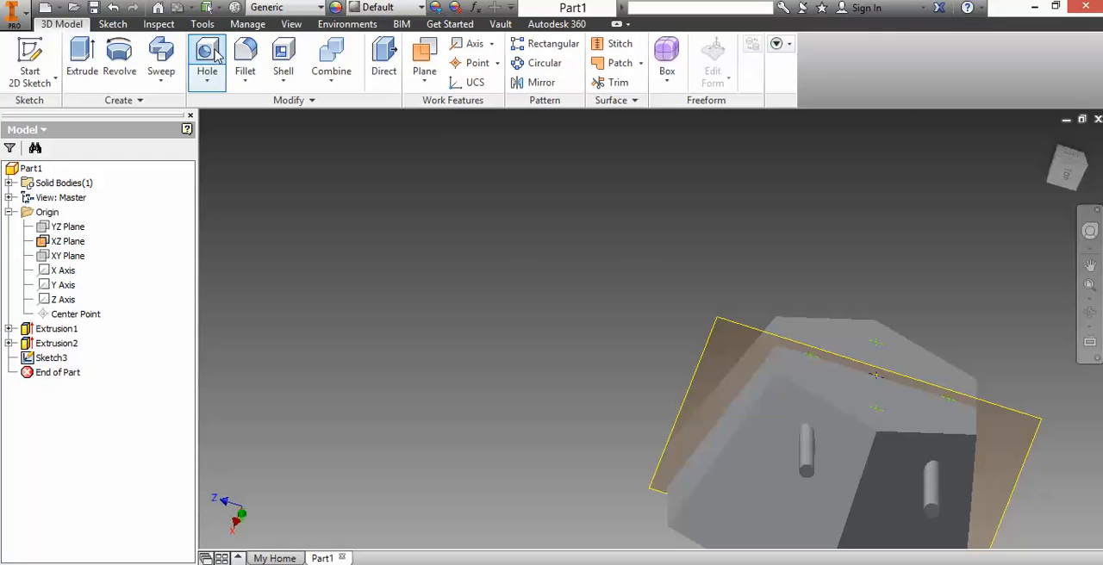
# Step: Start drilled holes on all the sketch points of the narrow end face and set their diameter to 0.5 in
pyautogui.click(212, 54)
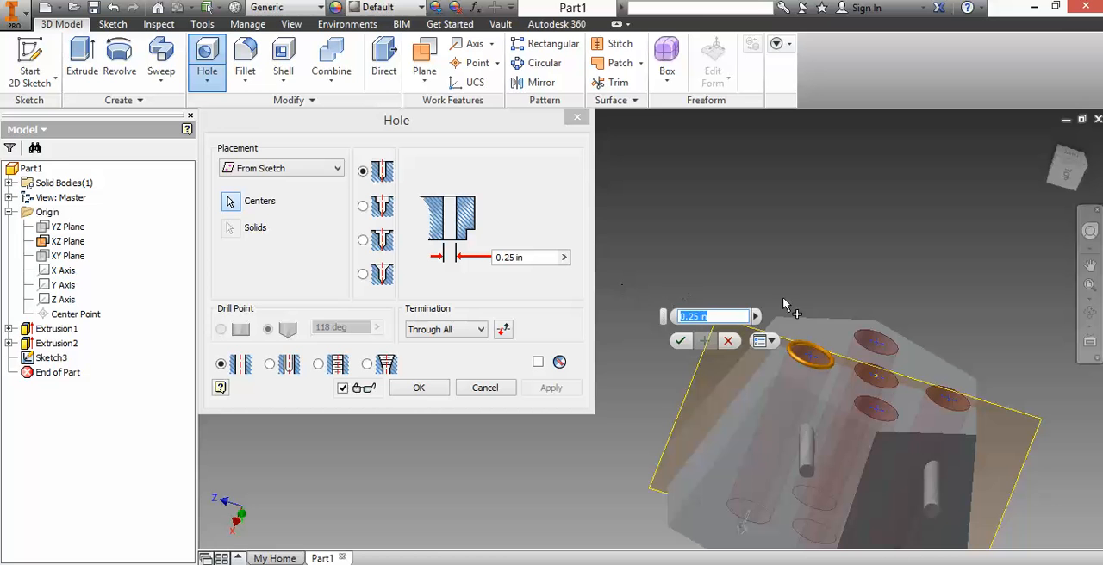
pyautogui.click(729, 343)
pyautogui.click(207, 54)
pyautogui.click(564, 258)
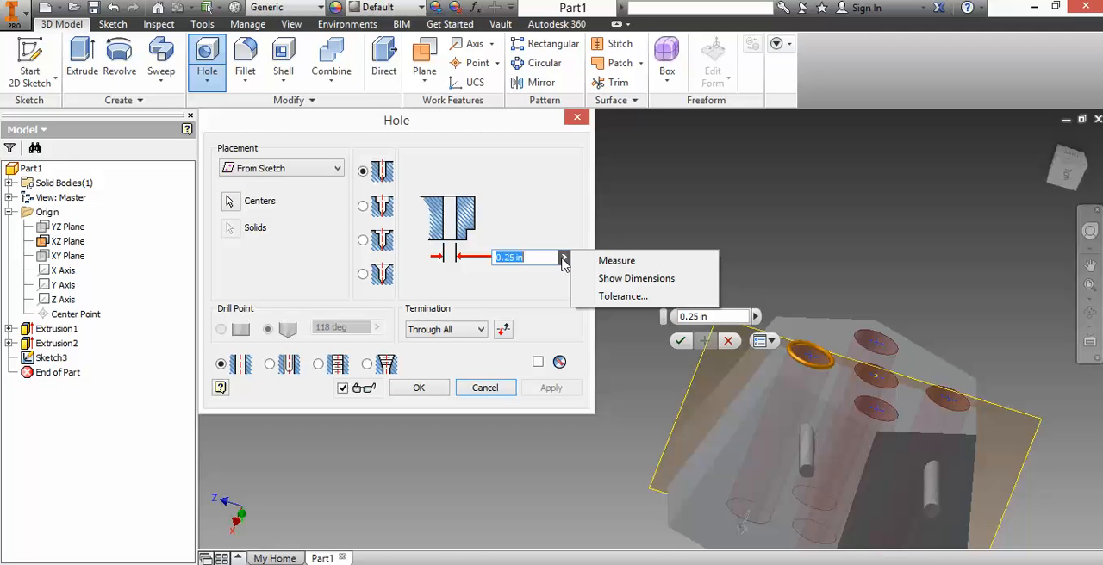
pyautogui.click(543, 262)
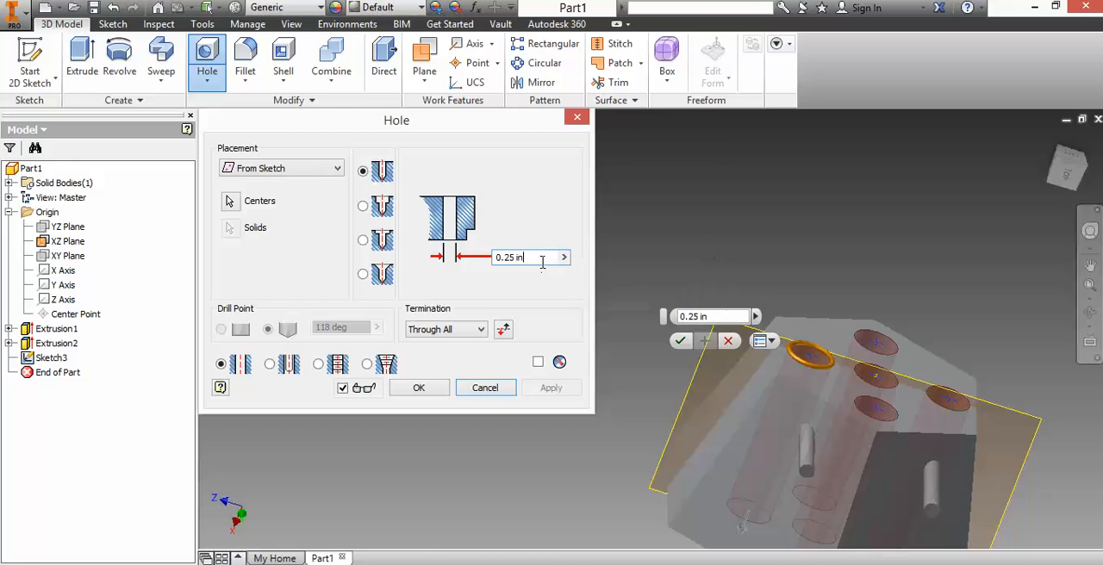
pyautogui.press('BackSpace')
pyautogui.press('BackSpace')
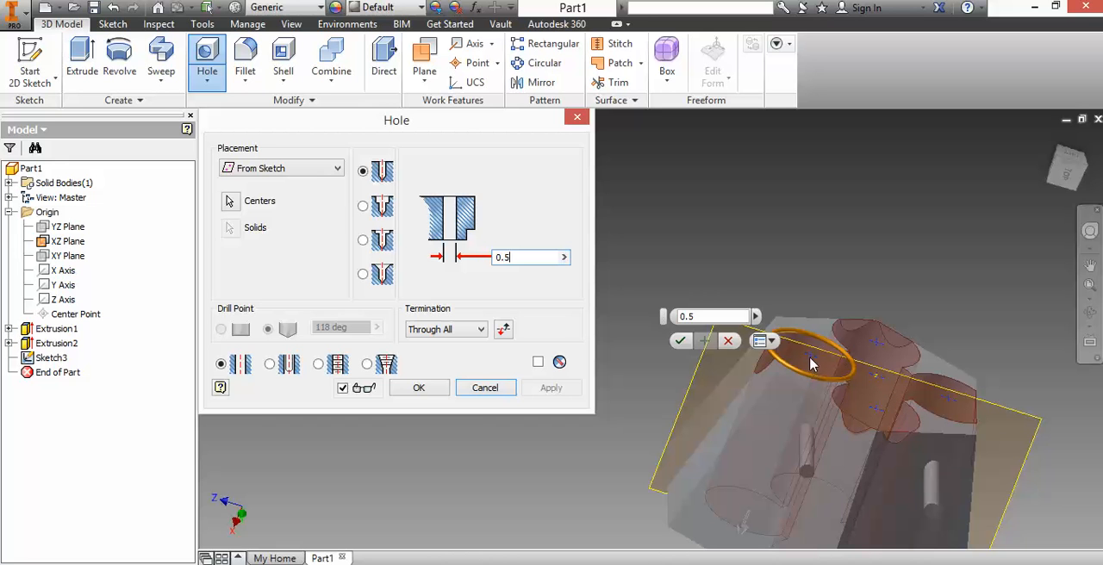
# Step: Limit the holes to a distance of 0.25 in and give them a flat drill point
pyautogui.click(480, 331)
pyautogui.click(456, 342)
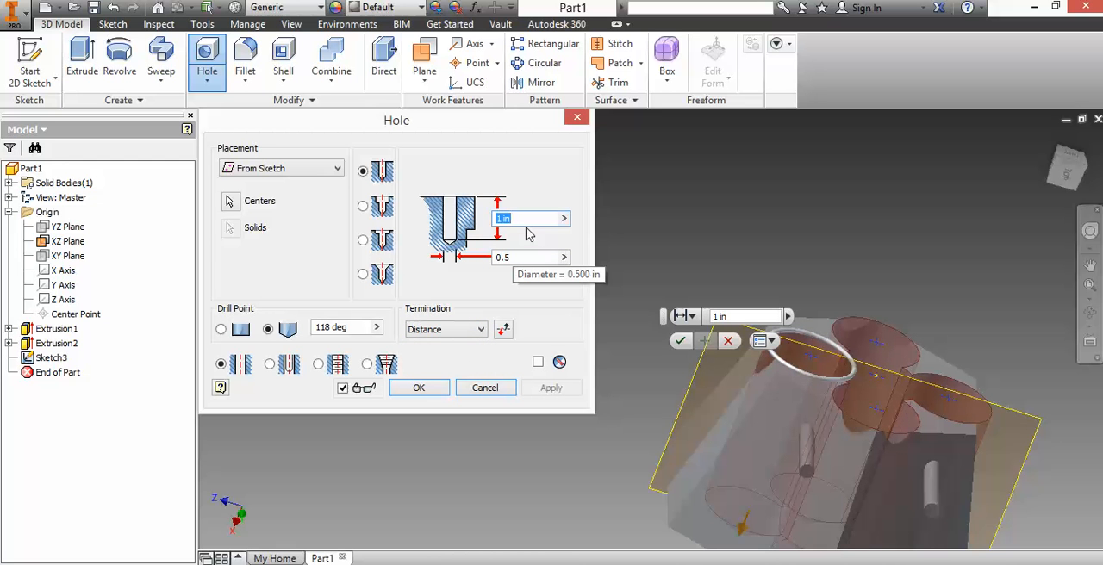
pyautogui.press('BackSpace')
pyautogui.write('.25')
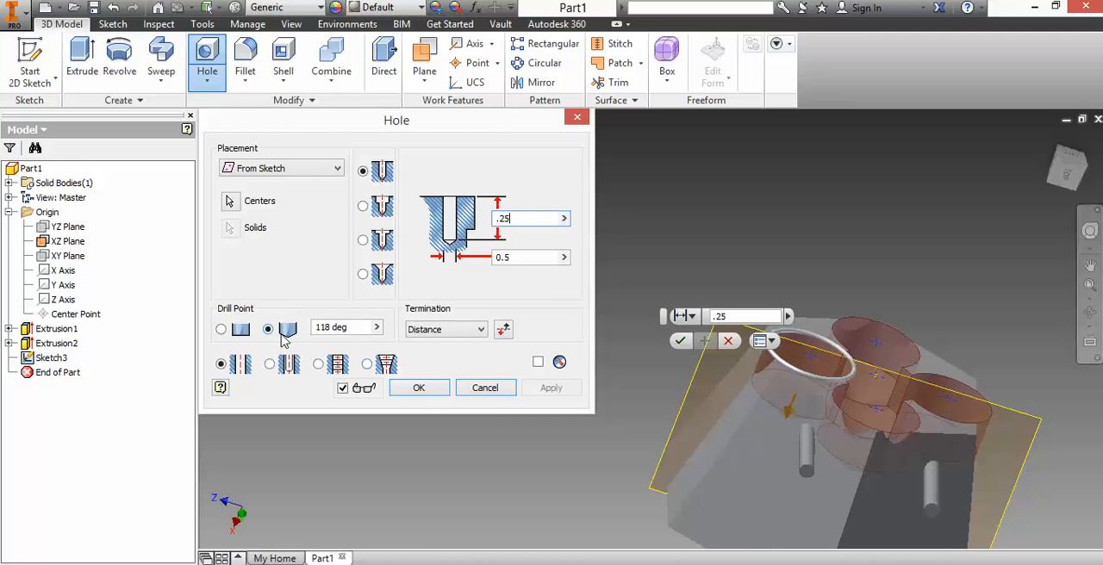
pyautogui.click(221, 330)
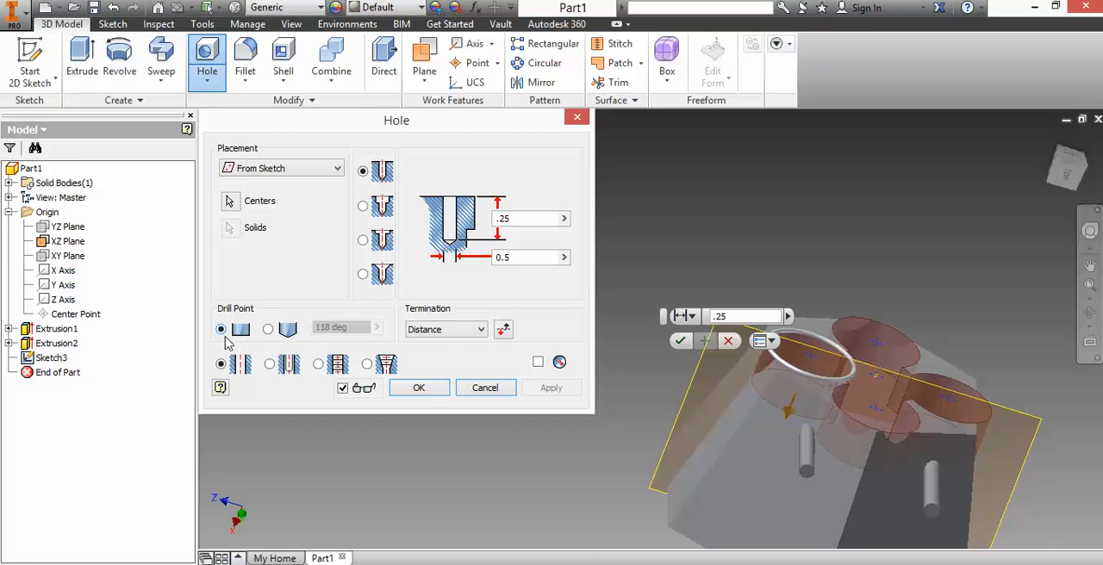
# Step: Try to make the holes tapped with 1/2-13 UNC threads and a hole depth of 0.5 in
pyautogui.click(329, 366)
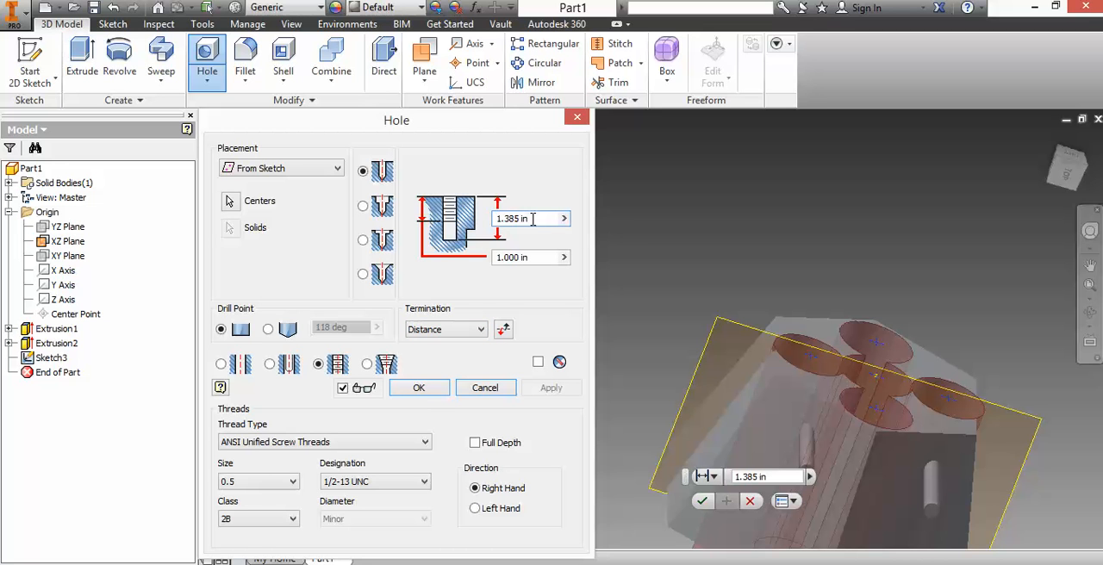
pyautogui.press('BackSpace')
pyautogui.press('BackSpace')
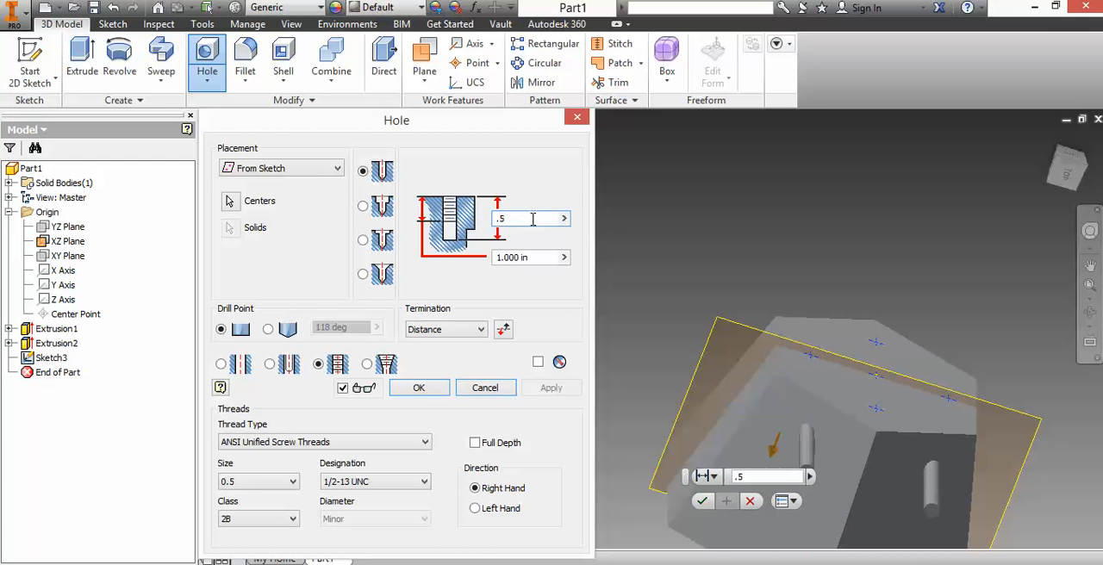
pyautogui.press('Return')
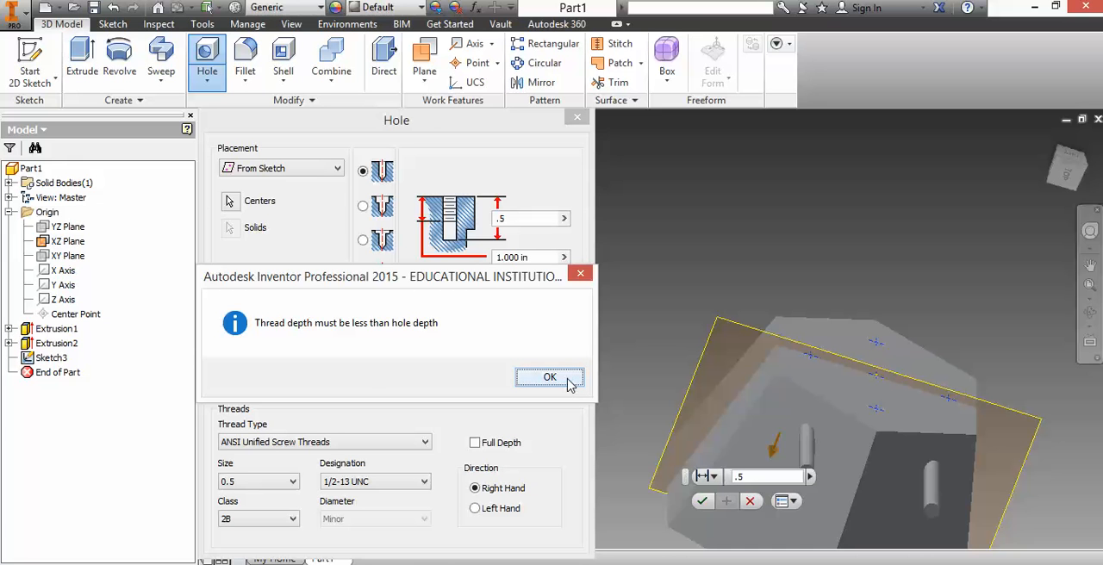
pyautogui.click(550, 378)
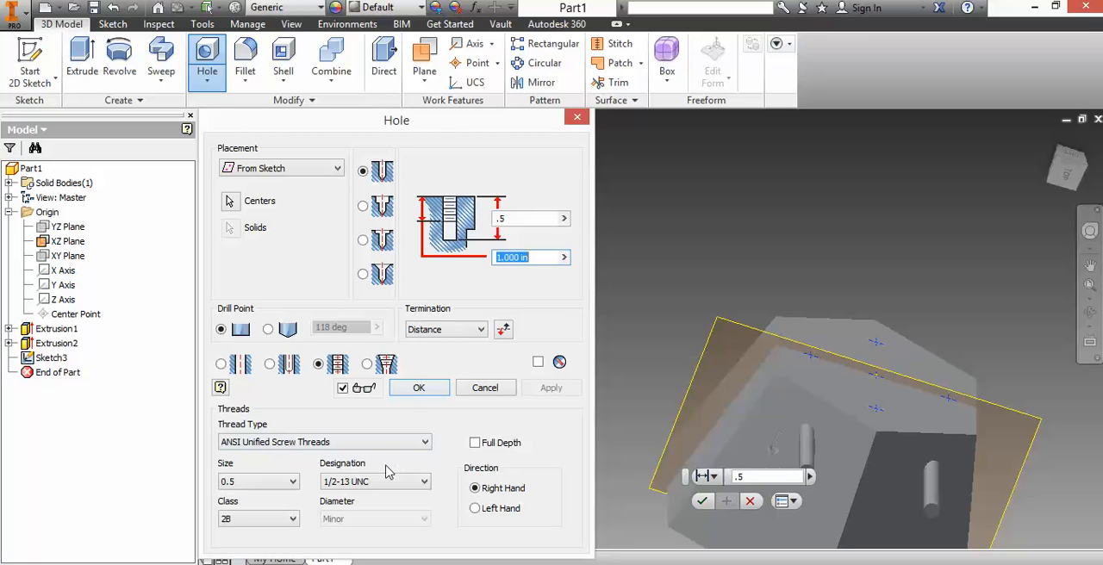
# Step: Drill the tapped holes 2 in deep at all the sketch points, inspect their threads, and undo the hole feature
pyautogui.click(520, 217)
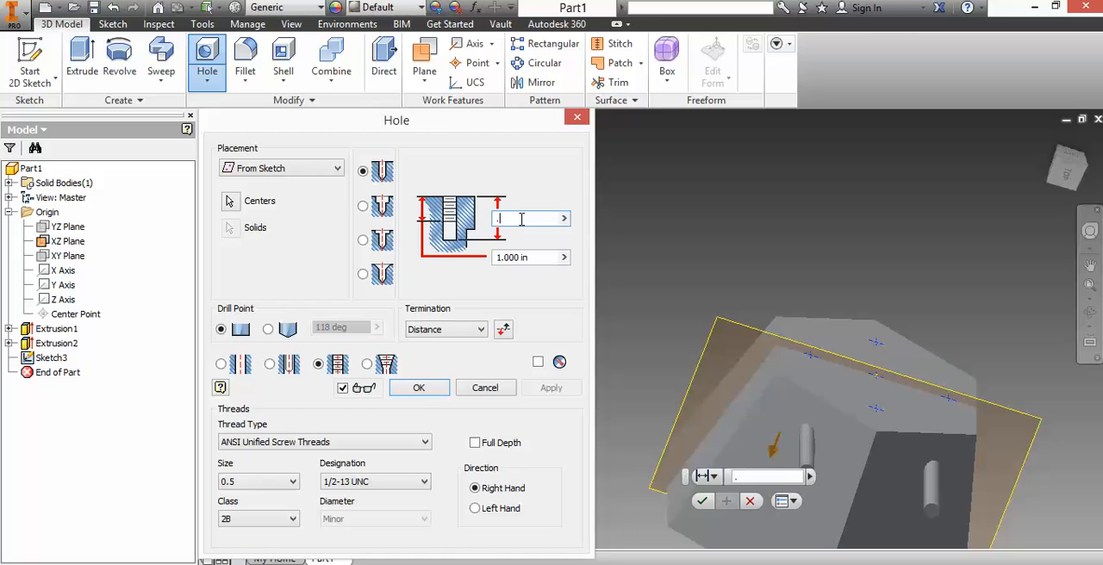
pyautogui.write('2')
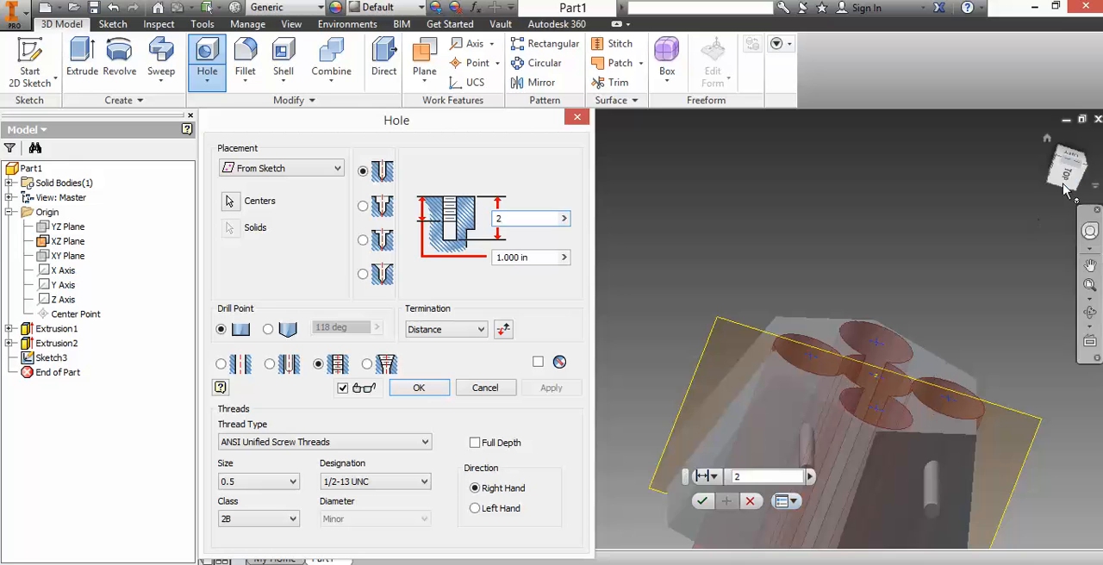
pyautogui.moveTo(1065, 179); pyautogui.dragTo(1049, 196)
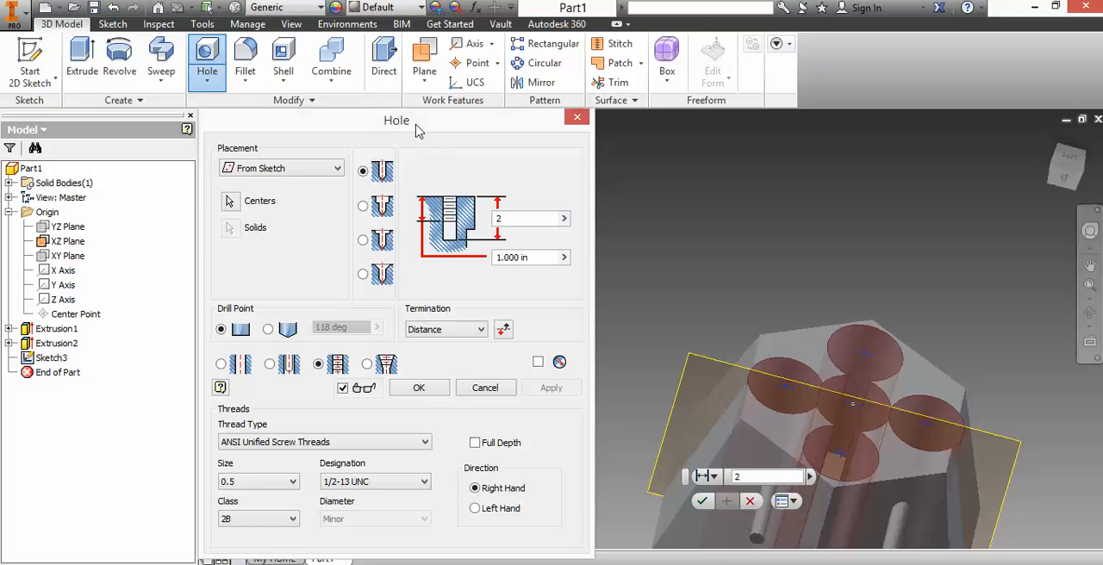
pyautogui.moveTo(419, 131); pyautogui.dragTo(372, 53)
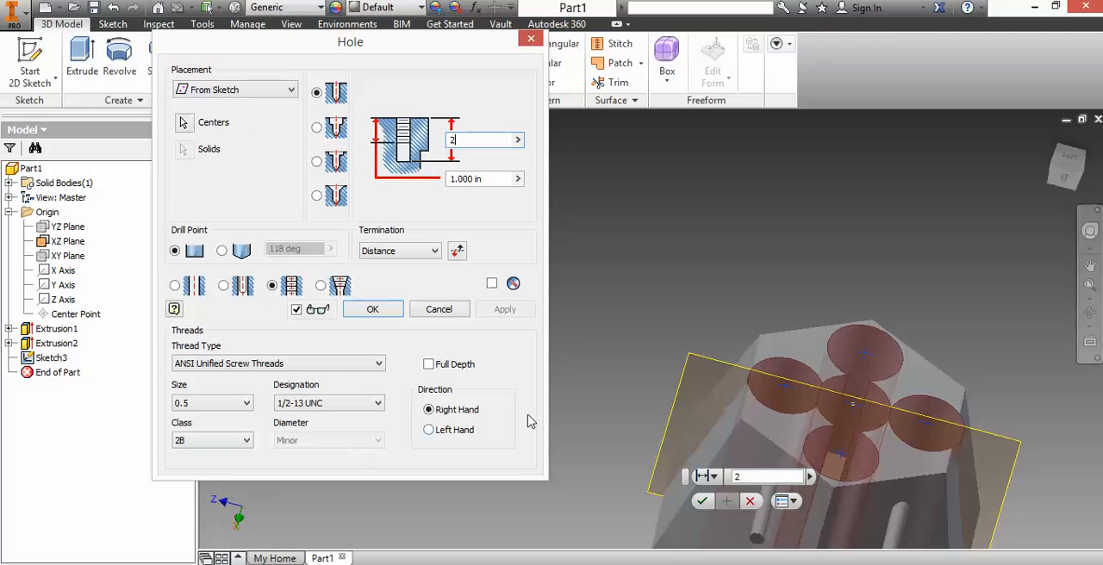
pyautogui.click(382, 311)
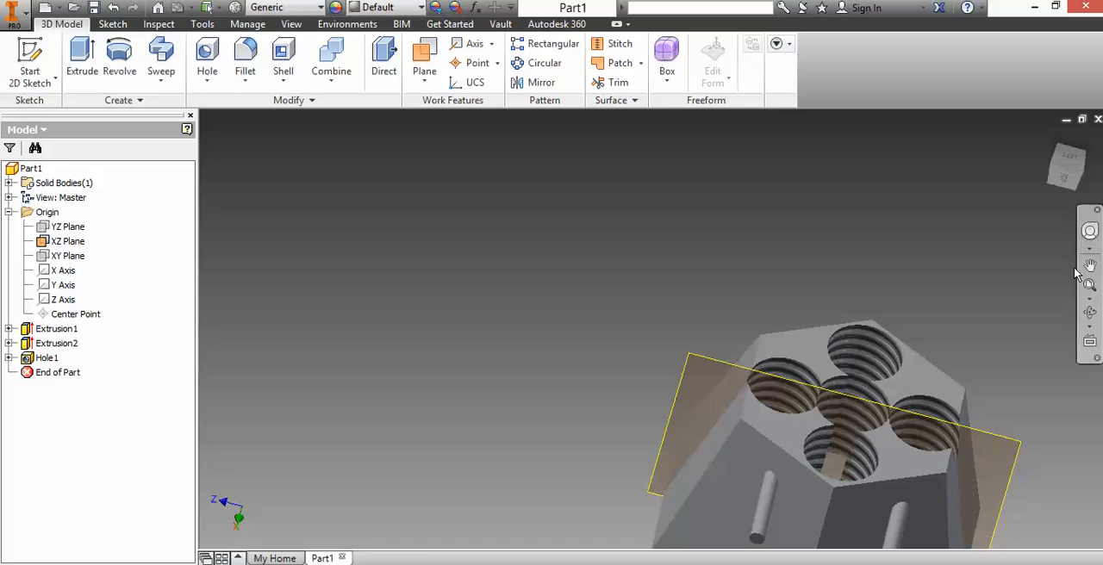
pyautogui.moveTo(1067, 163)
pyautogui.mouseDown()
pyautogui.moveTo(1026, 141)
pyautogui.moveTo(1005, 189)
pyautogui.moveTo(1031, 160)
pyautogui.mouseUp()
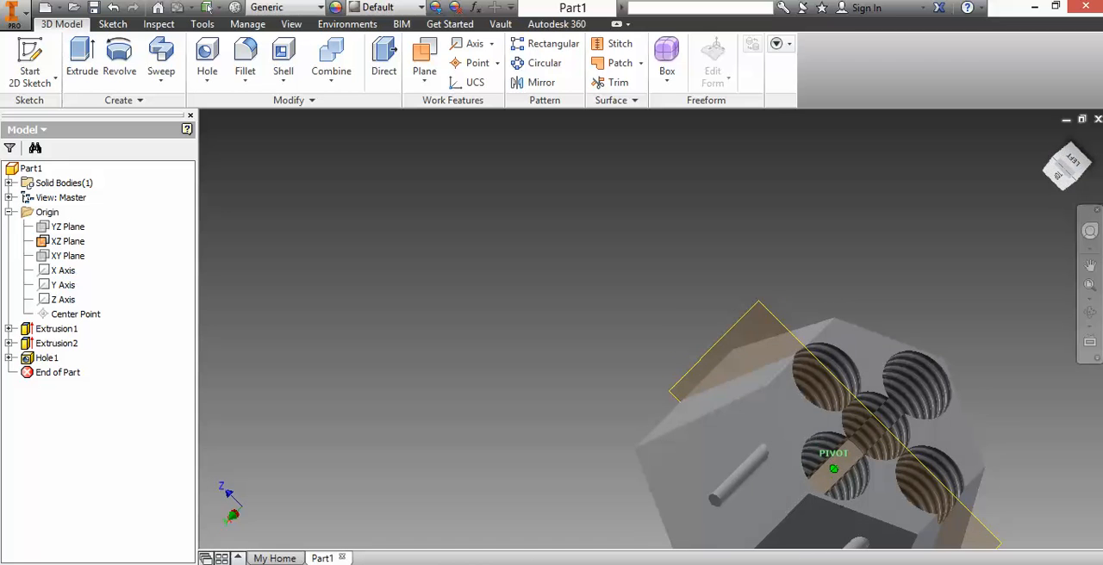
pyautogui.click(113, 7)
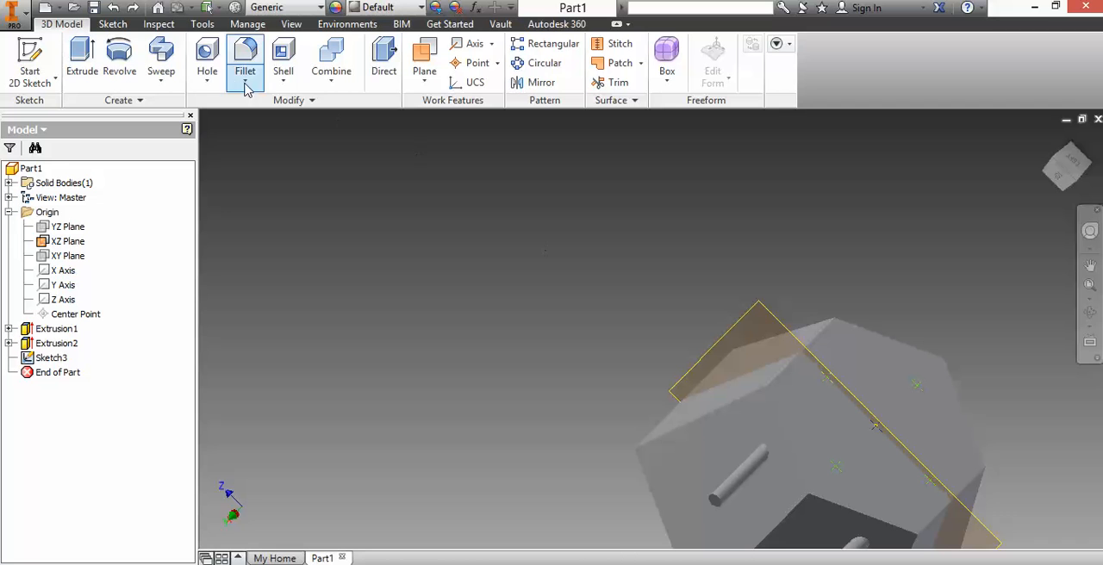
# Step: Undo the finishing of the hole-centre sketch to return it to edit mode
pyautogui.click(208, 55)
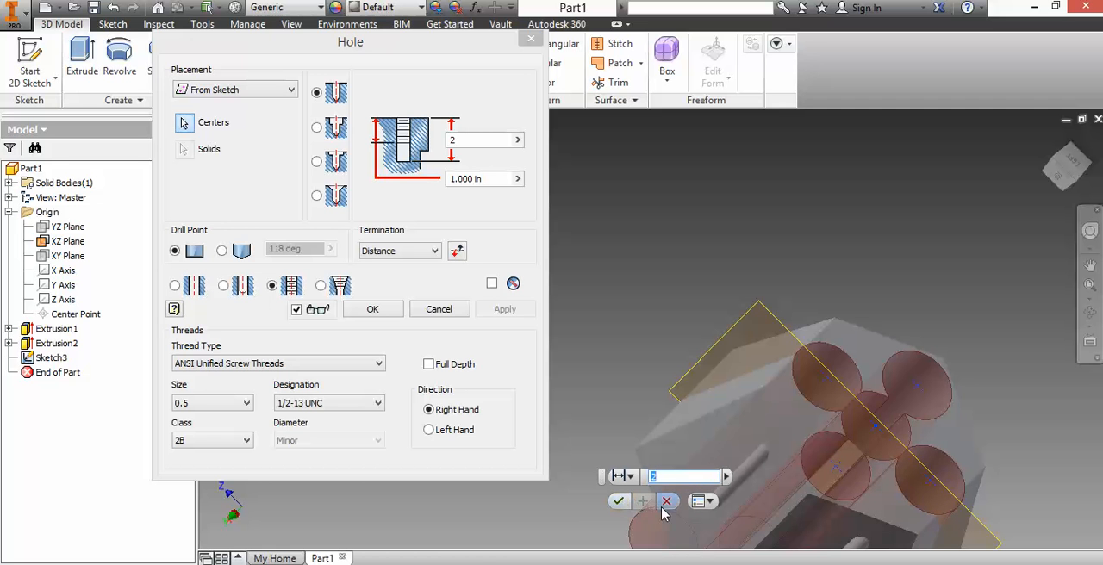
pyautogui.click(666, 502)
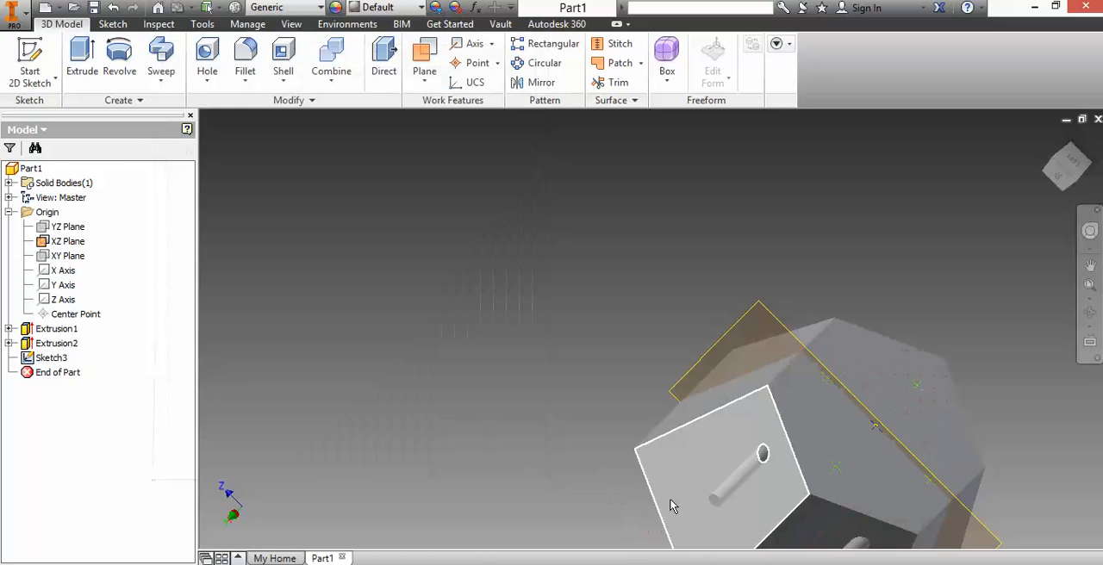
pyautogui.click(840, 474)
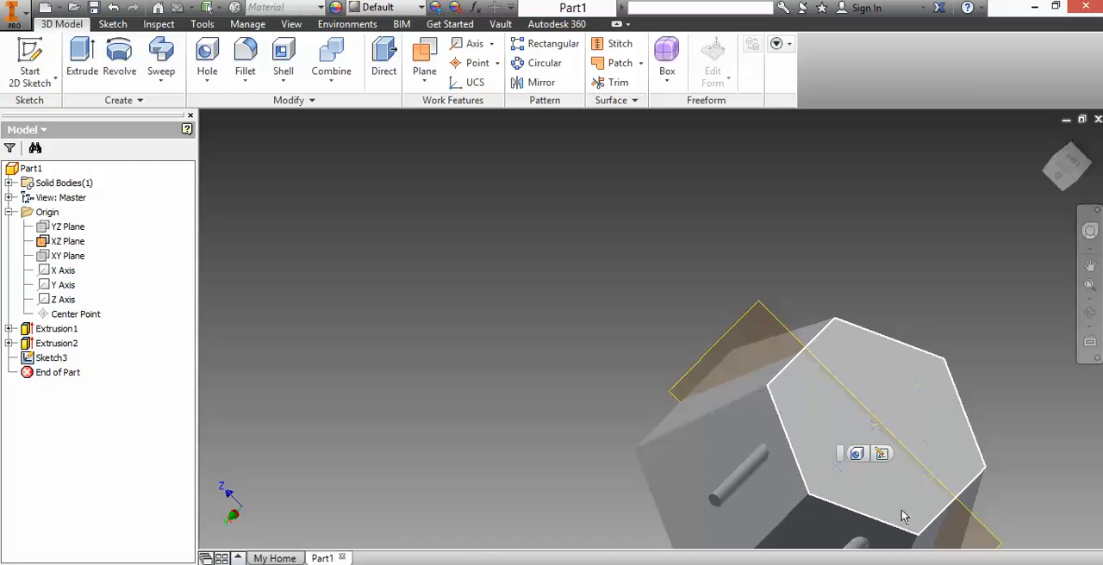
pyautogui.click(115, 8)
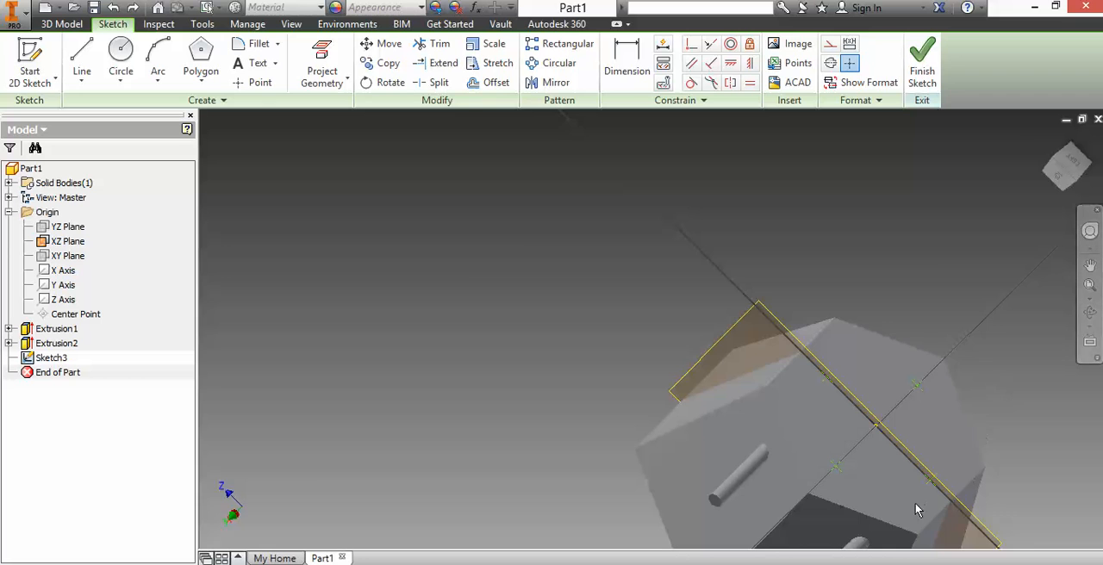
pyautogui.scroll(-4, 912, 448)
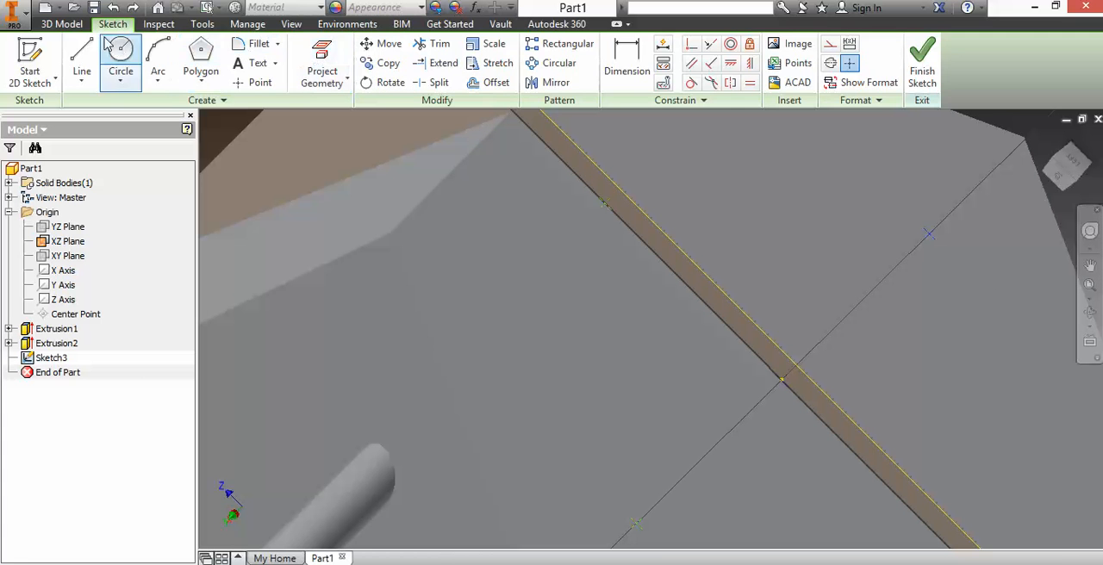
pyautogui.click(76, 28)
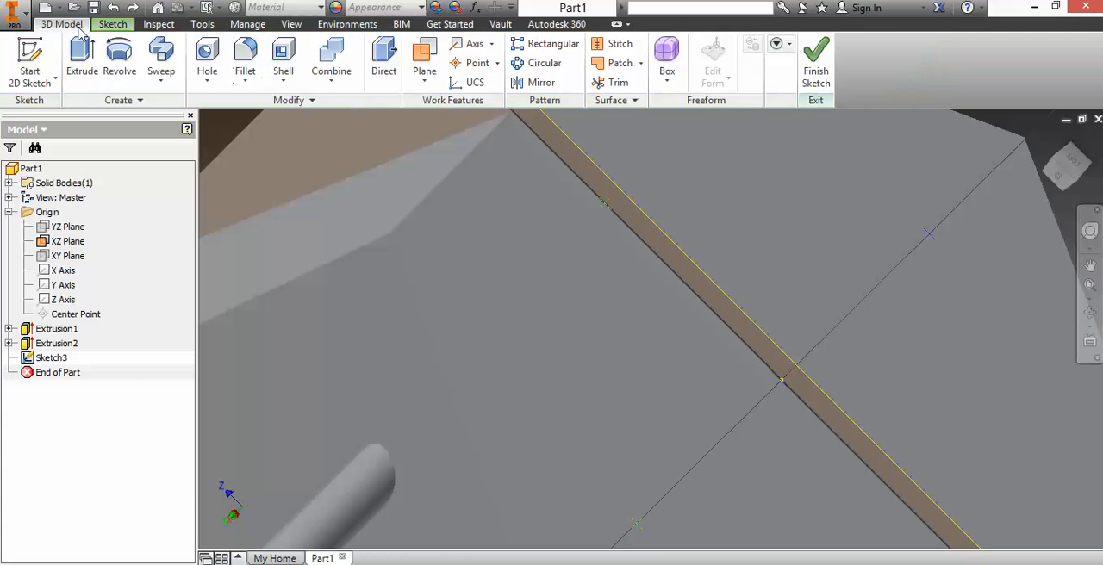
pyautogui.click(205, 56)
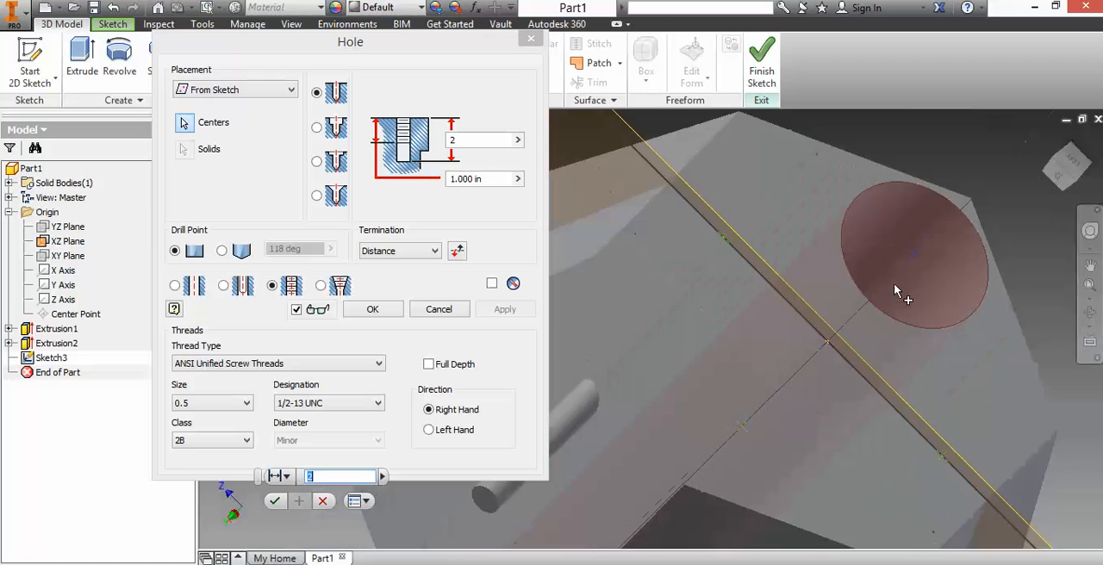
pyautogui.click(922, 286)
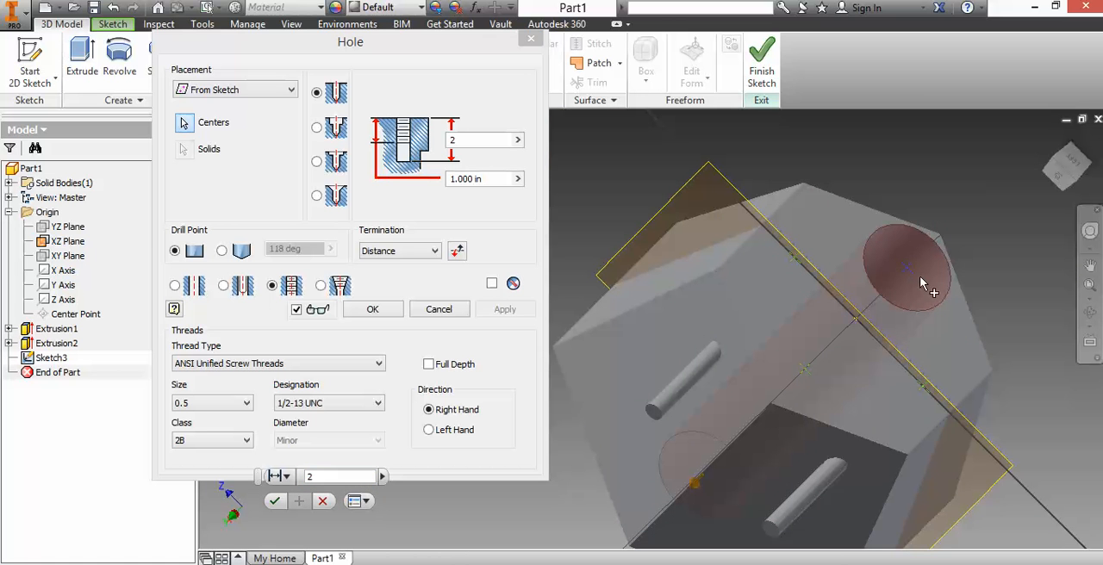
pyautogui.click(322, 500)
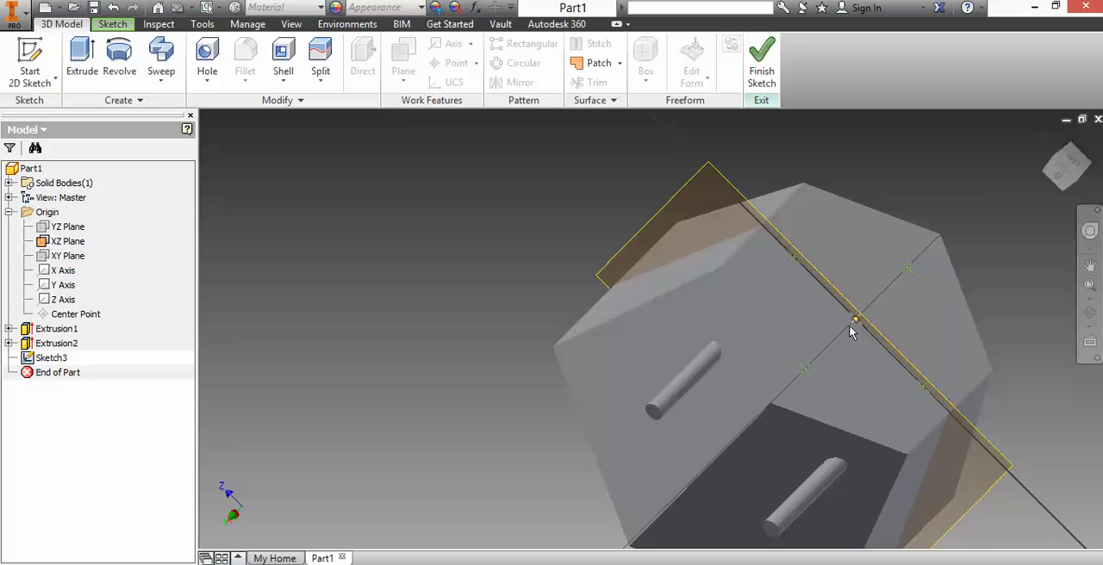
# Step: Try to create a single 2 in deep tapped counterbore hole at the end face's centre point, with a 0.375 in counterbore diameter
pyautogui.click(205, 55)
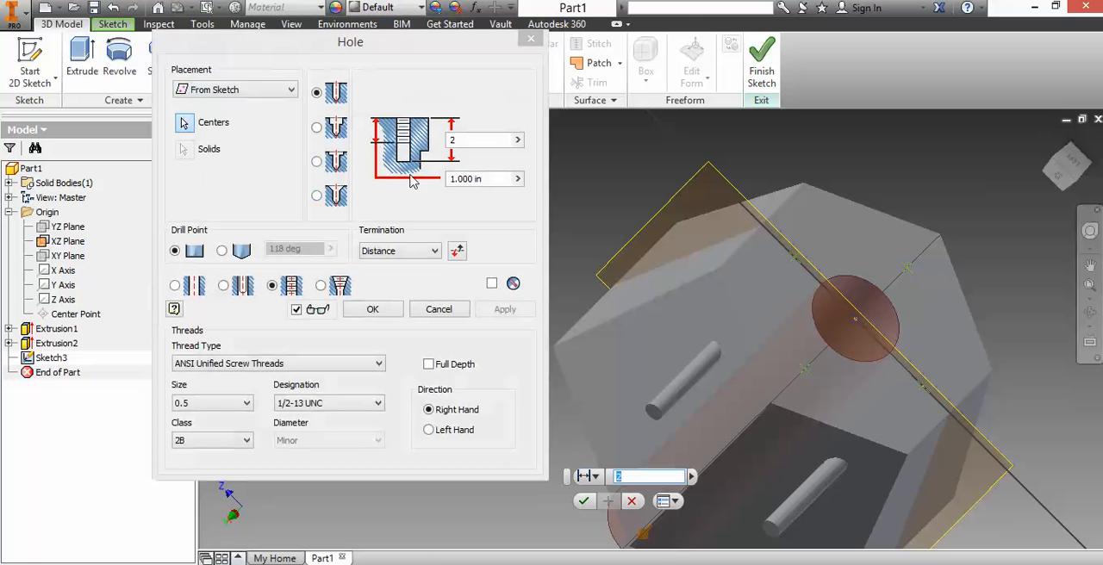
pyautogui.click(317, 129)
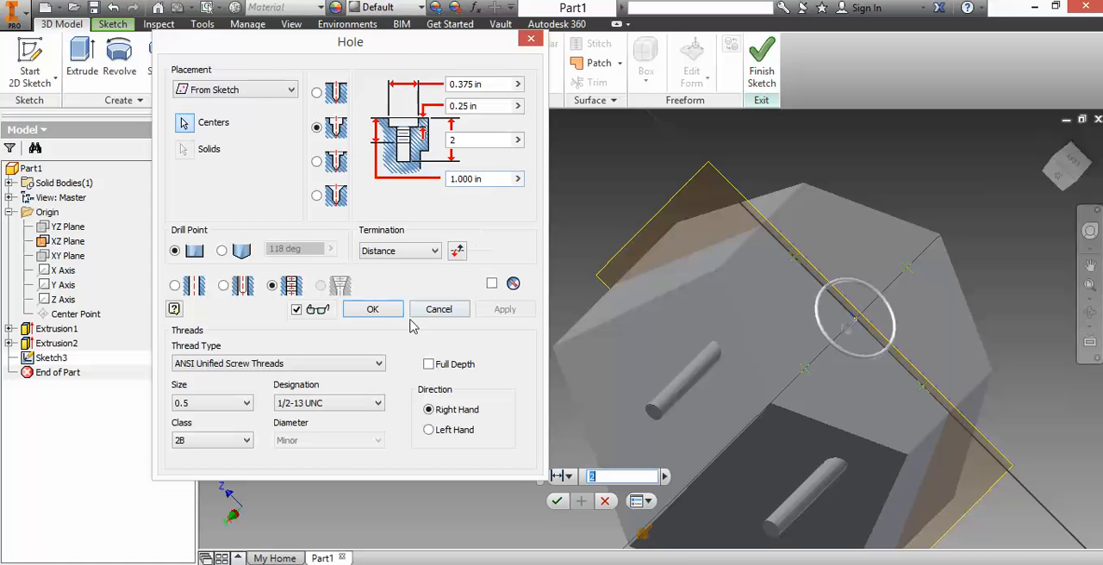
pyautogui.click(370, 308)
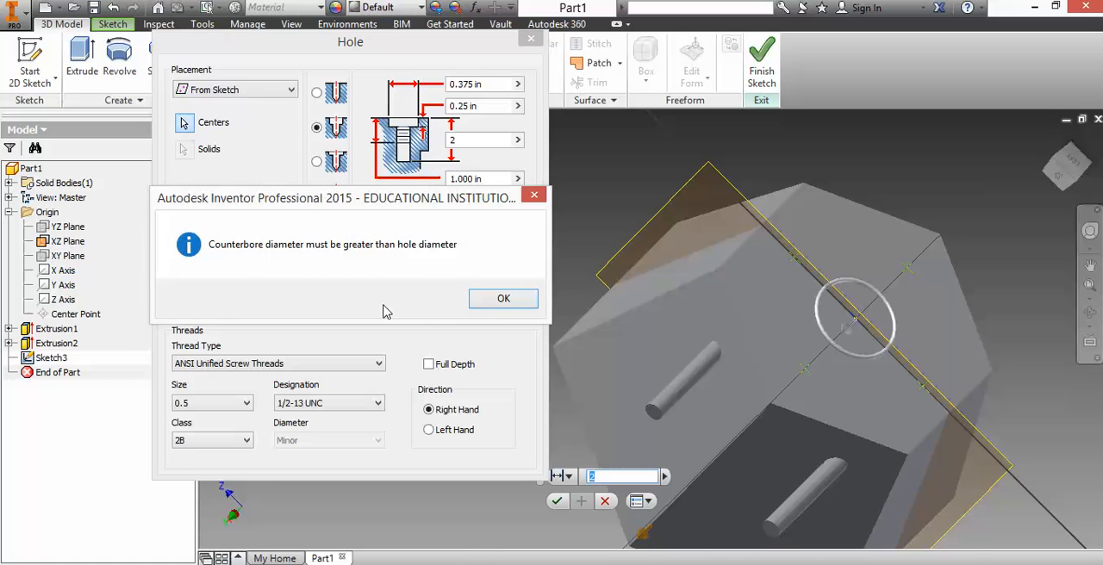
pyautogui.click(522, 301)
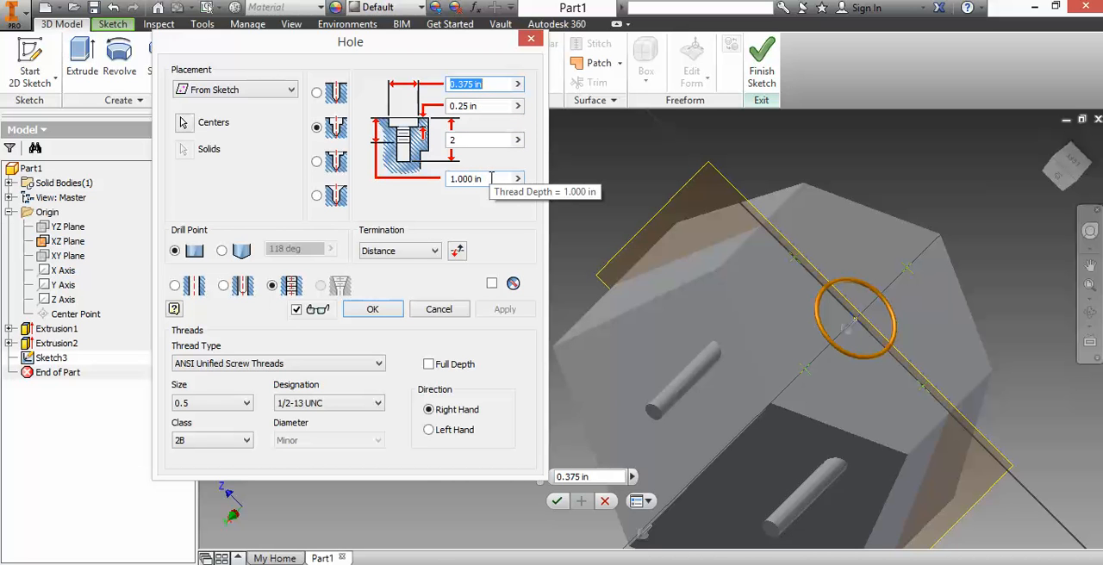
pyautogui.click(389, 310)
pyautogui.click(503, 298)
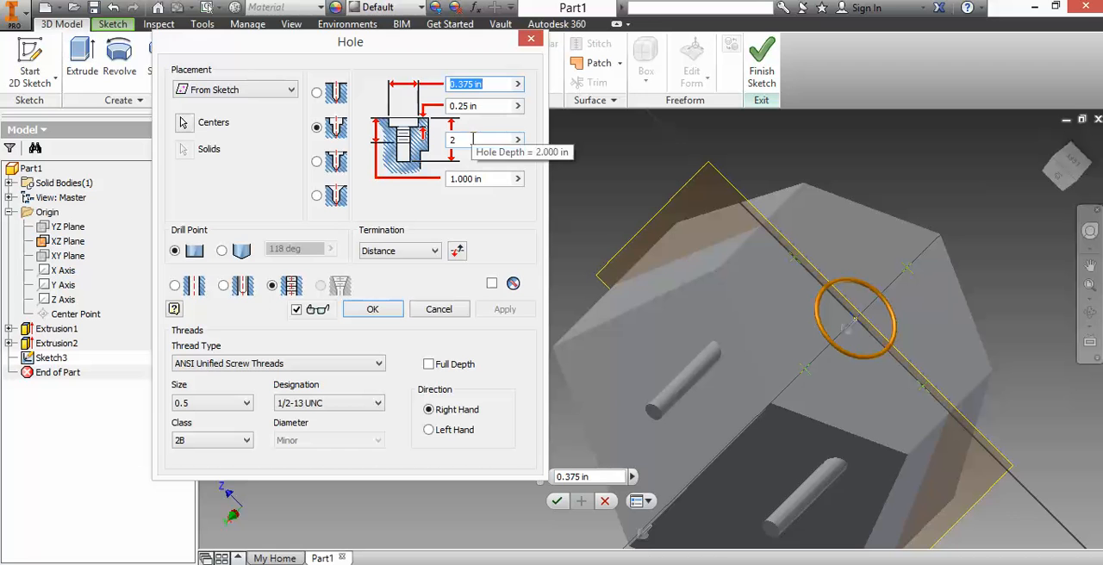
# Step: Change the centre counterbore hole from tapped to a simple drilled hole and try to create it with the 0.375 in counterbore diameter
pyautogui.click(496, 179)
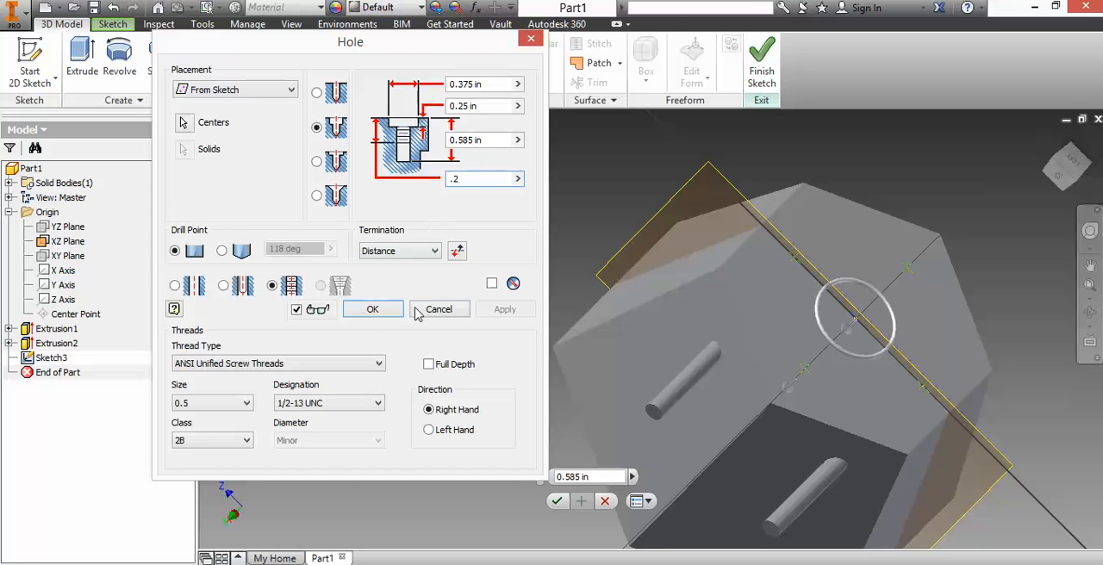
pyautogui.click(176, 285)
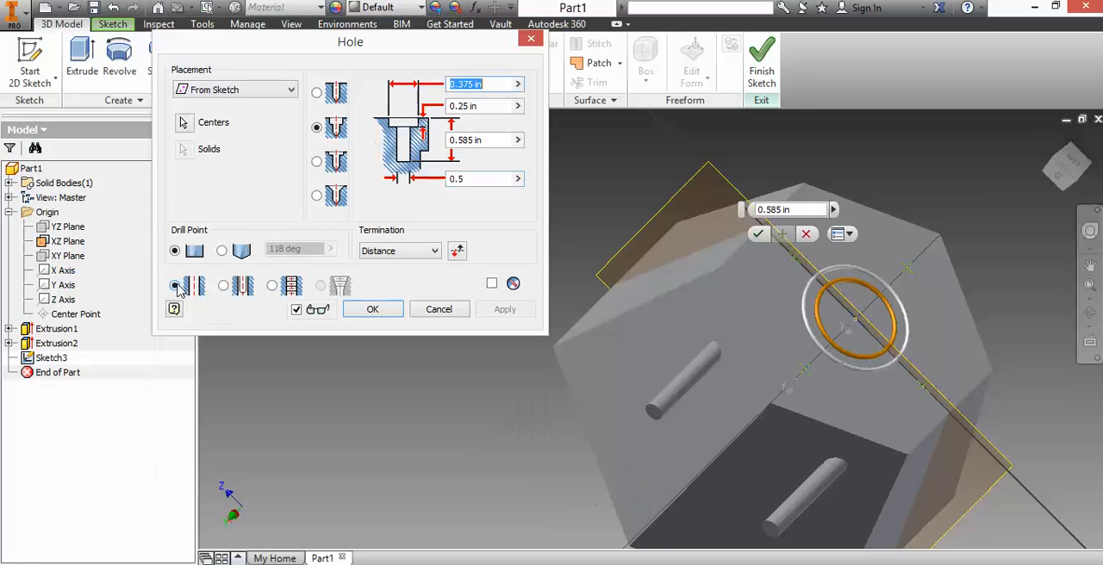
pyautogui.click(385, 314)
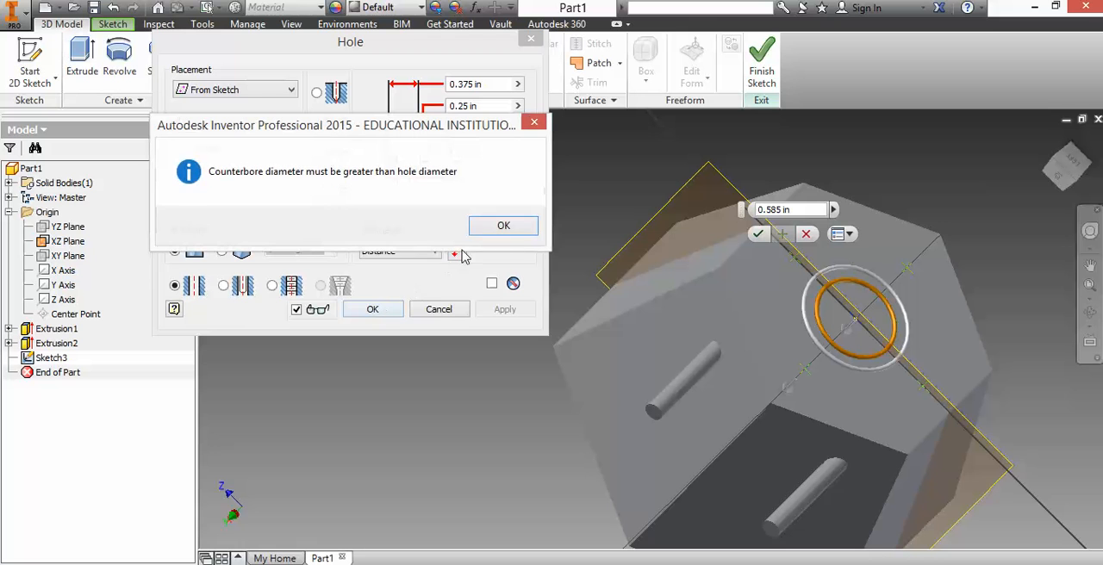
pyautogui.click(517, 229)
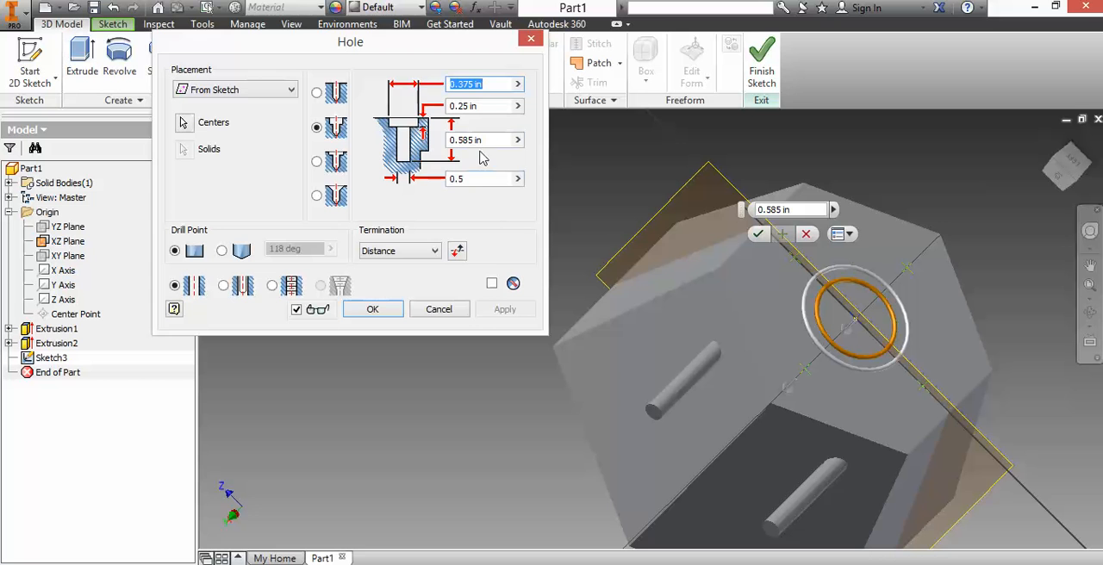
pyautogui.click(490, 86)
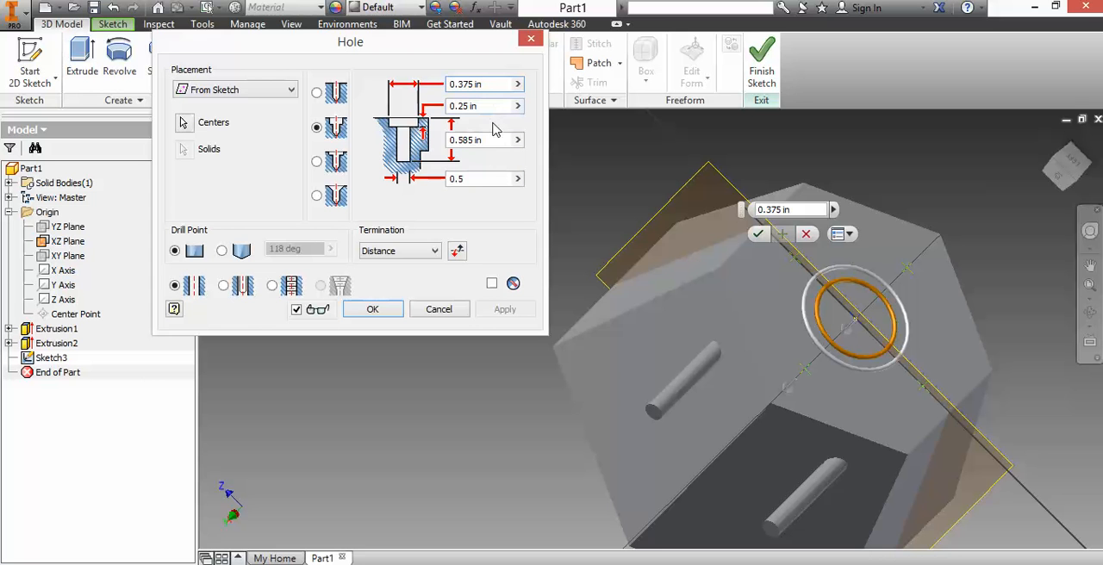
pyautogui.click(388, 310)
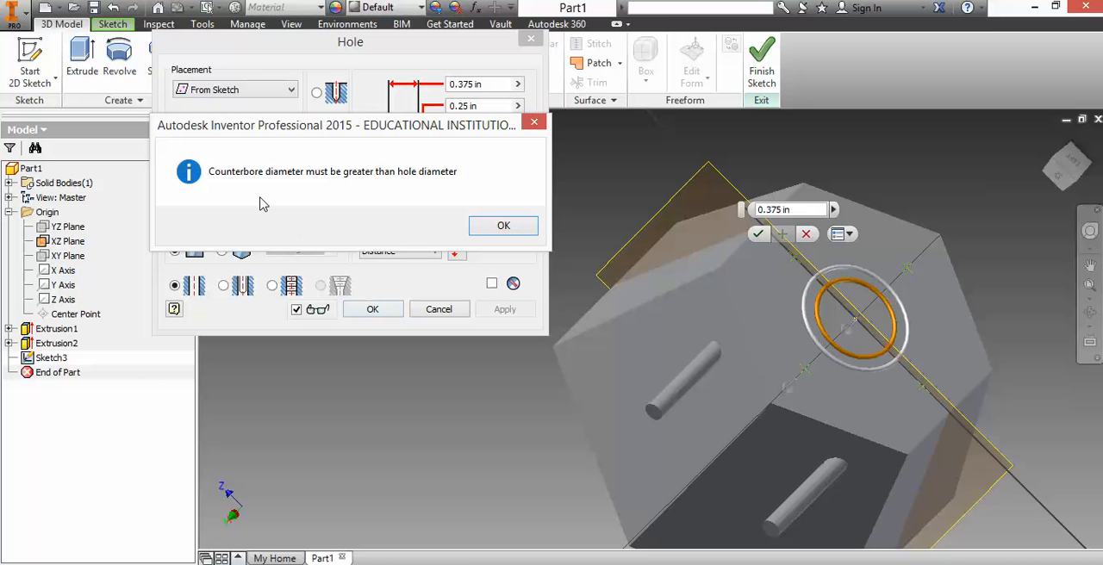
pyautogui.click(503, 228)
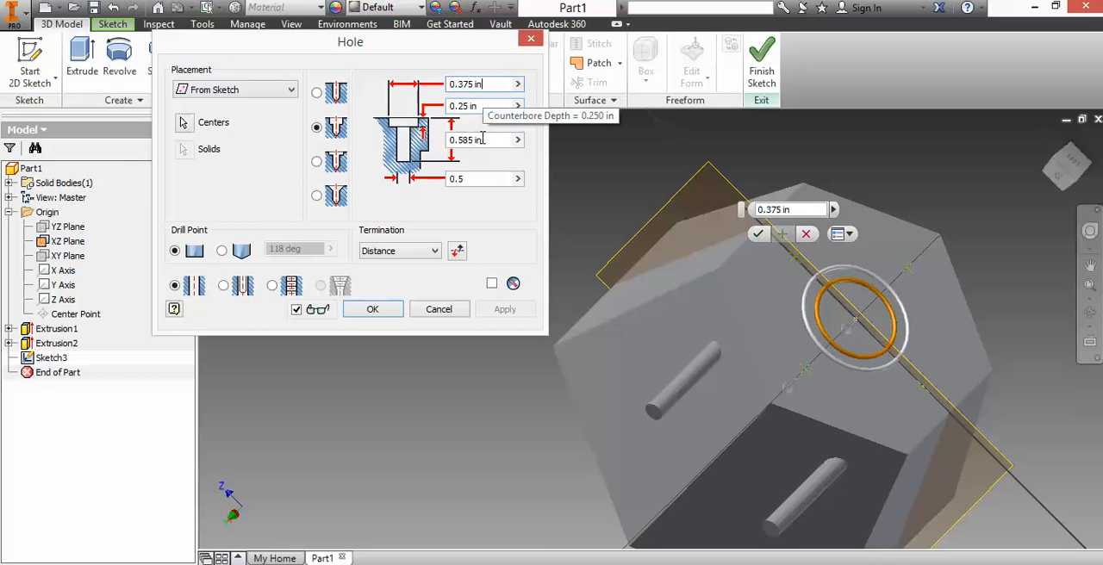
# Step: Set the drilled hole's diameter to 0.25 in, create the counterbore hole at the end face's centre, and inspect it
pyautogui.click(487, 179)
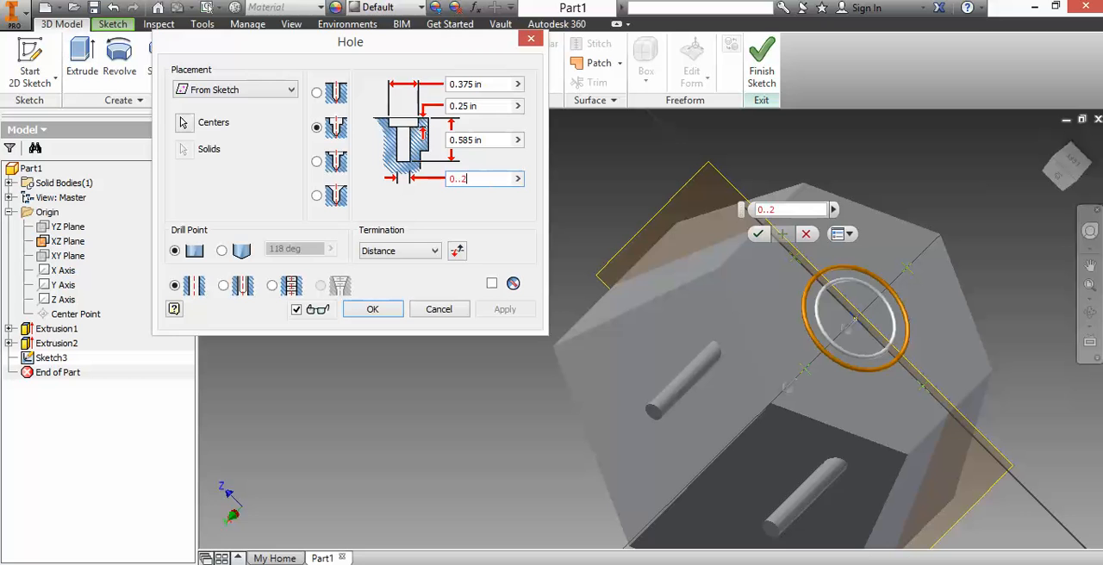
pyautogui.press('Return')
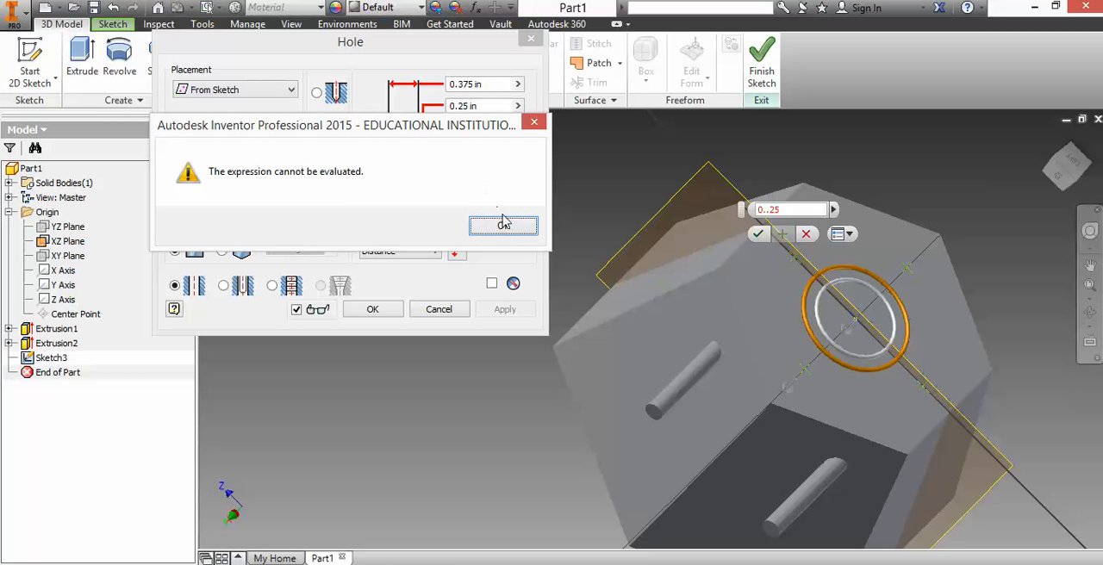
pyautogui.click(503, 225)
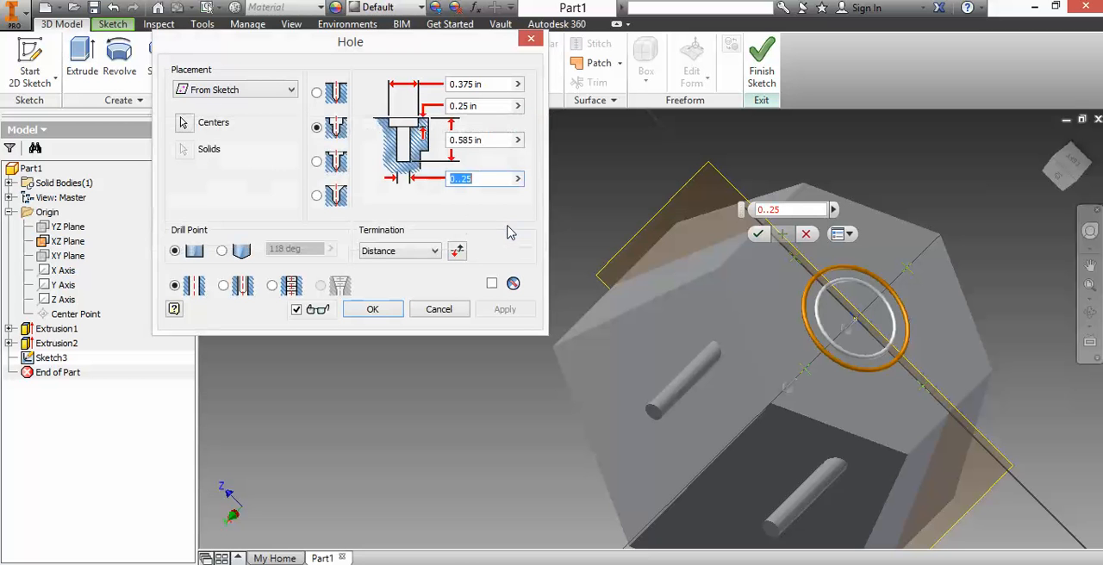
pyautogui.click(462, 179)
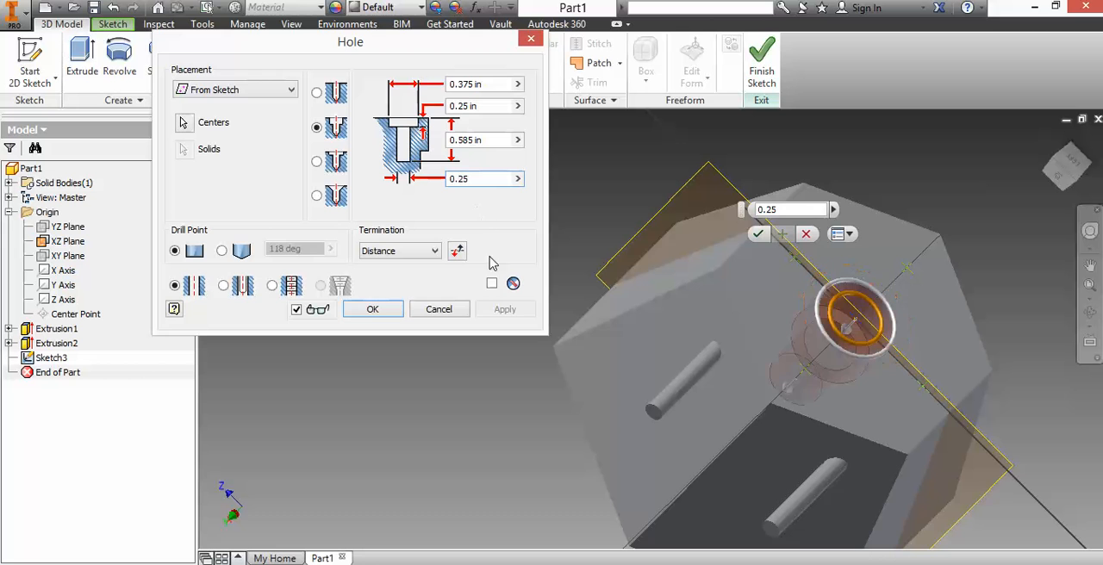
pyautogui.click(386, 310)
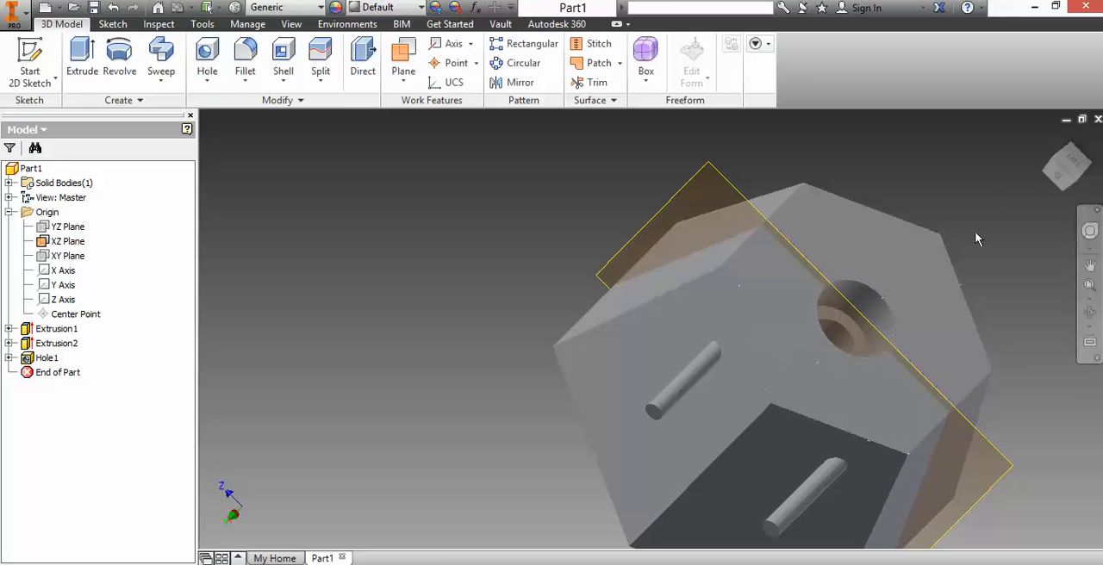
pyautogui.moveTo(1070, 167)
pyautogui.mouseDown()
pyautogui.moveTo(1020, 102)
pyautogui.moveTo(1001, 118)
pyautogui.moveTo(987, 45)
pyautogui.moveTo(1017, 160)
pyautogui.moveTo(1016, 128)
pyautogui.mouseUp()
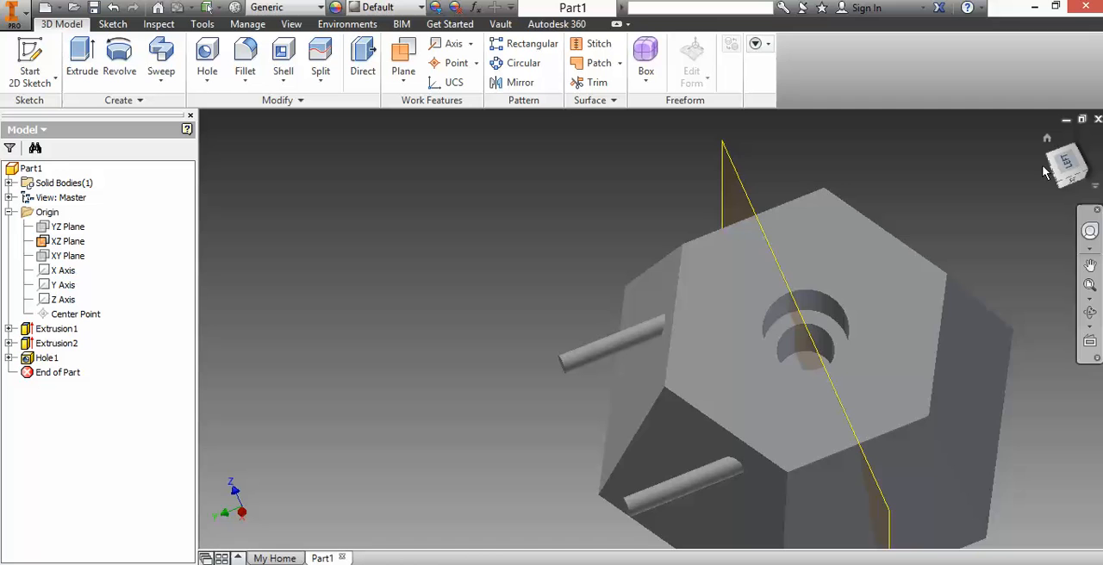
pyautogui.keyDown('shift'); pyautogui.moveTo(802, 372); pyautogui.dragTo(802, 371, button='middle'); pyautogui.keyUp('shift')
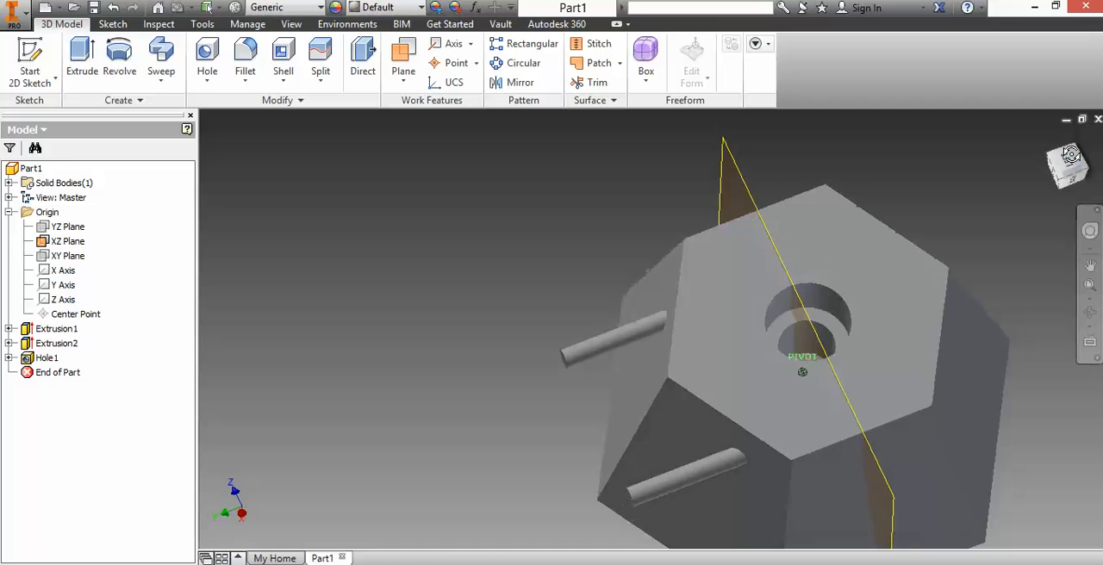
pyautogui.moveTo(1071, 155); pyautogui.dragTo(1081, 140)
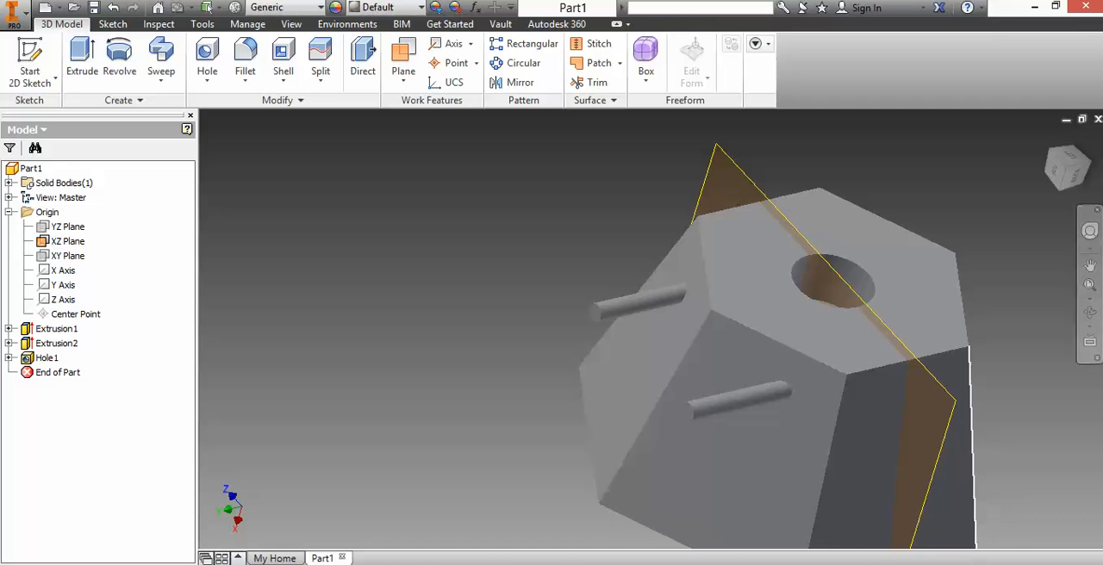